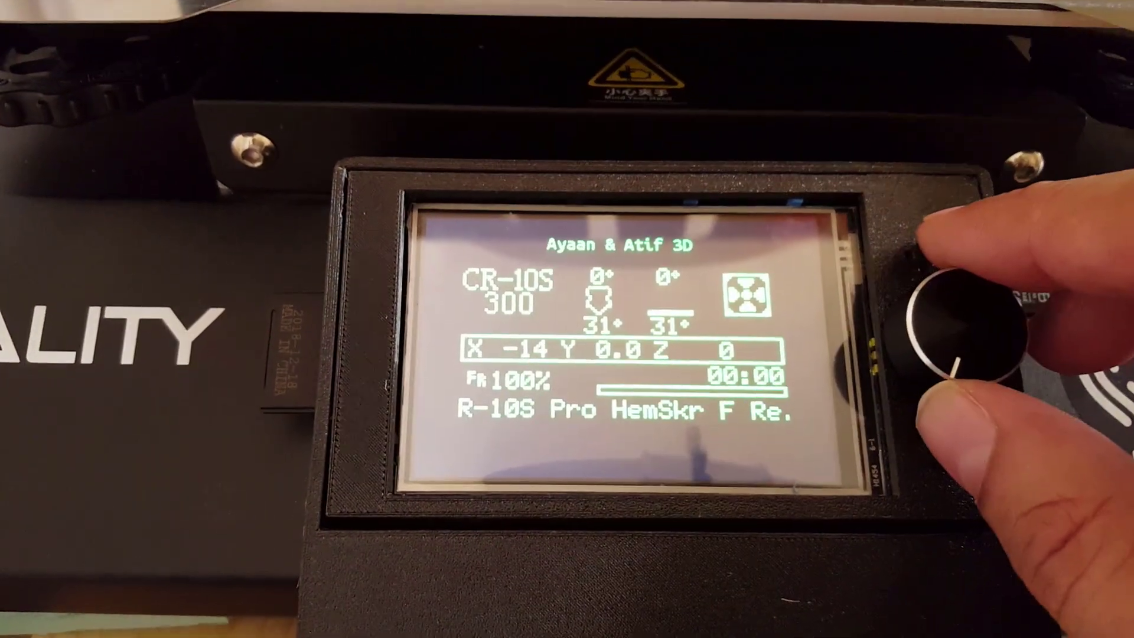
On the printer display, enter the main menu, view the Configuration submenu, and return to Main.
click(968, 325)
scroll(963, 319, down, 3)
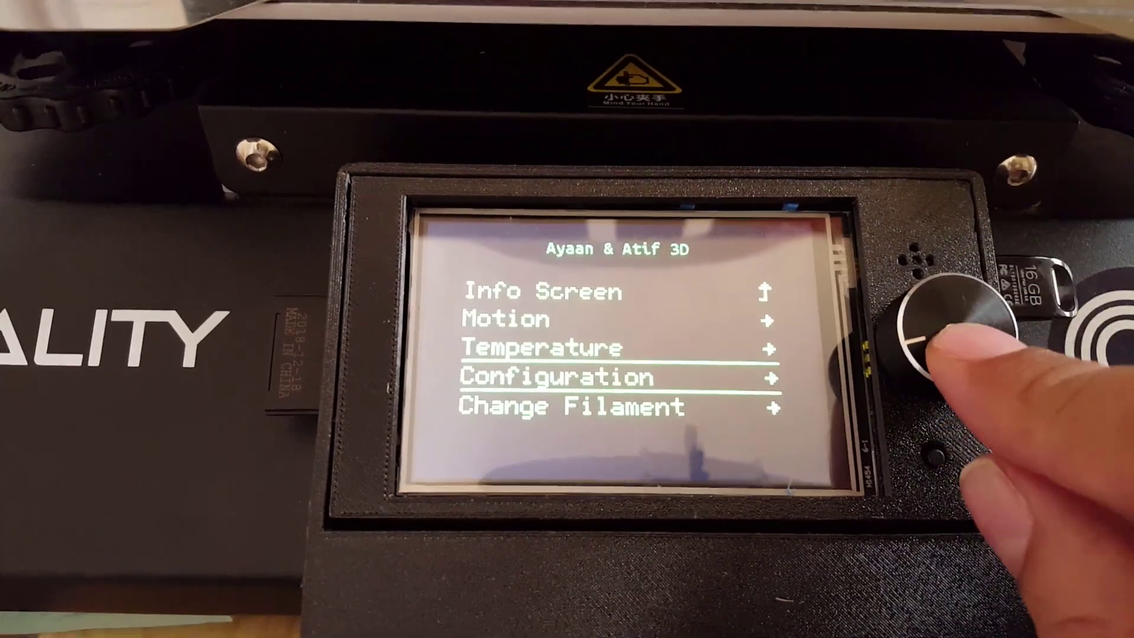
click(957, 313)
click(948, 322)
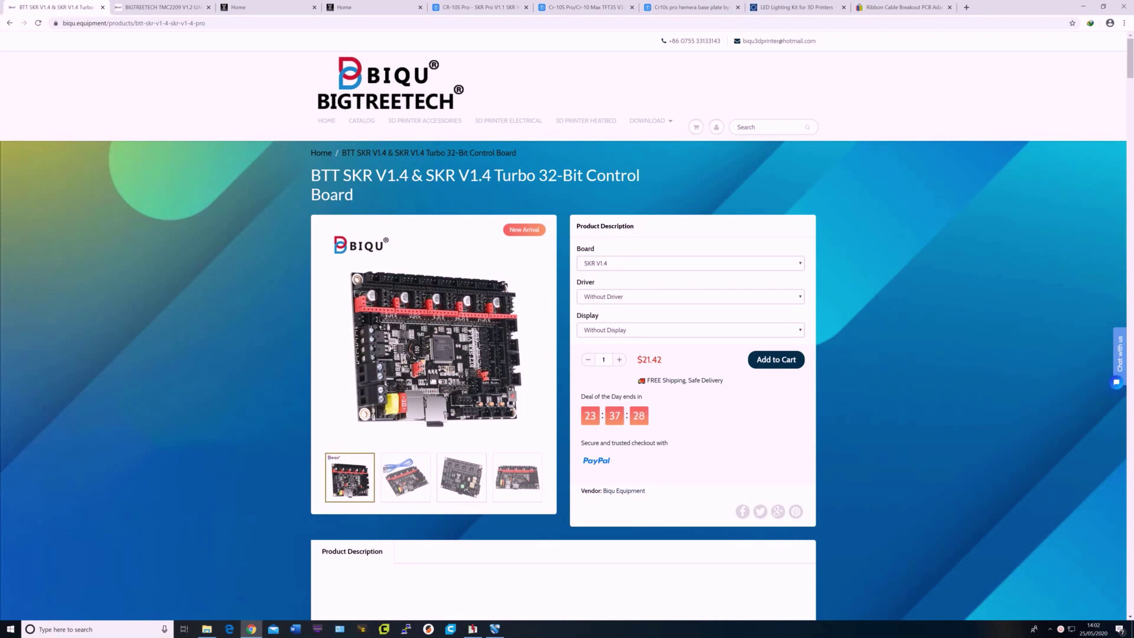
Cycle through the TMC2209, UPS and Relay V1.2 product tabs to the Thingiverse CR-10S Pro mount.
key(ctrl+Tab)
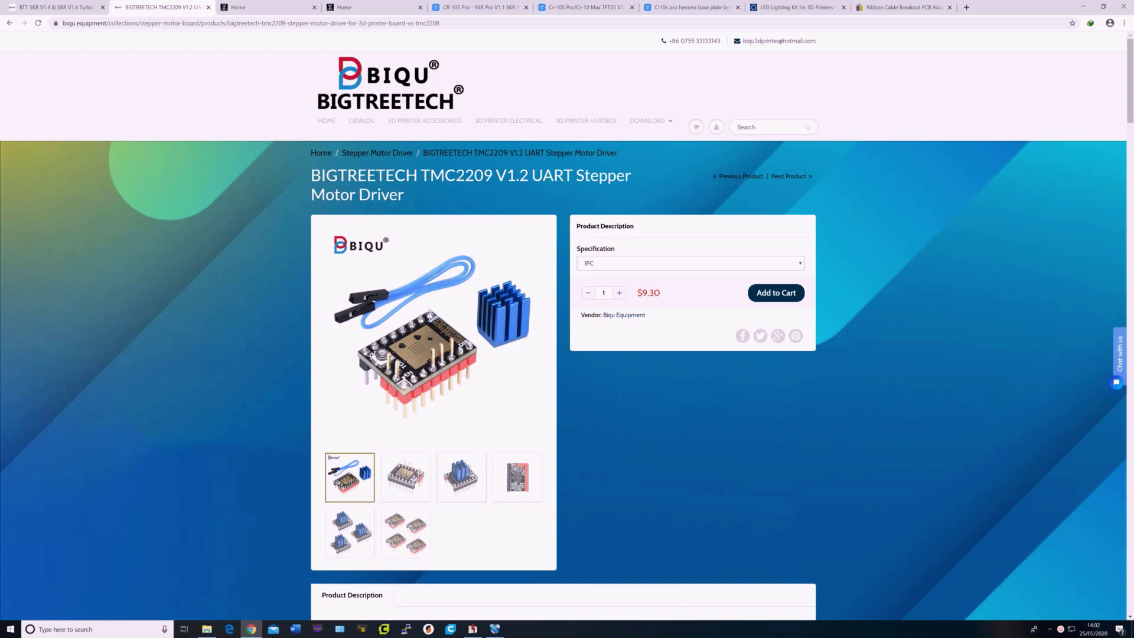
key(ctrl+Tab)
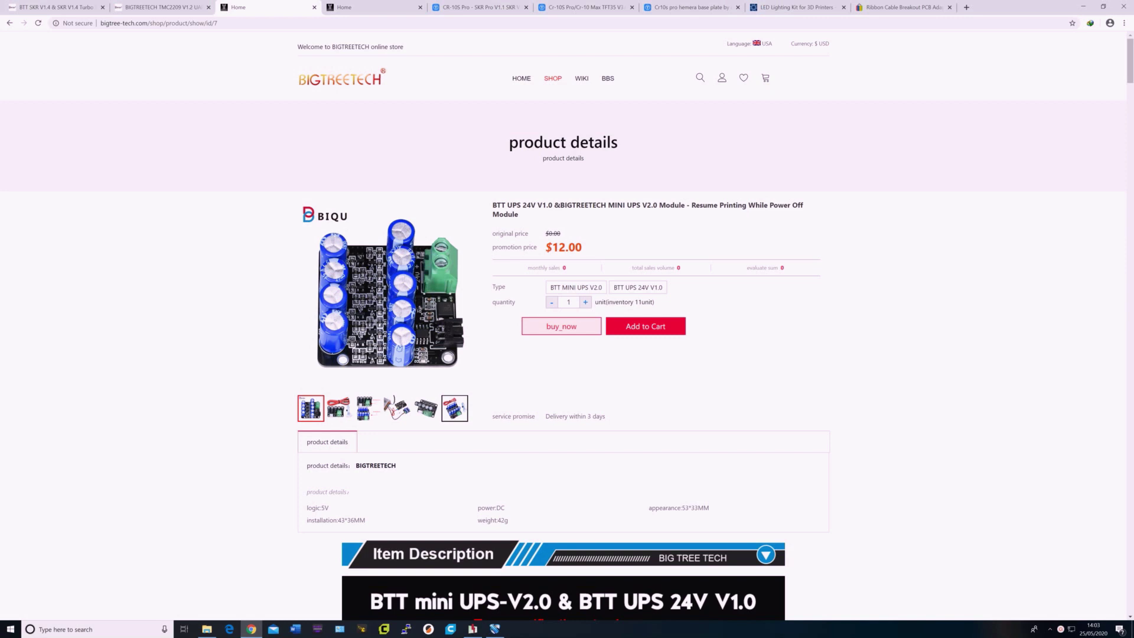
key(ctrl+Tab)
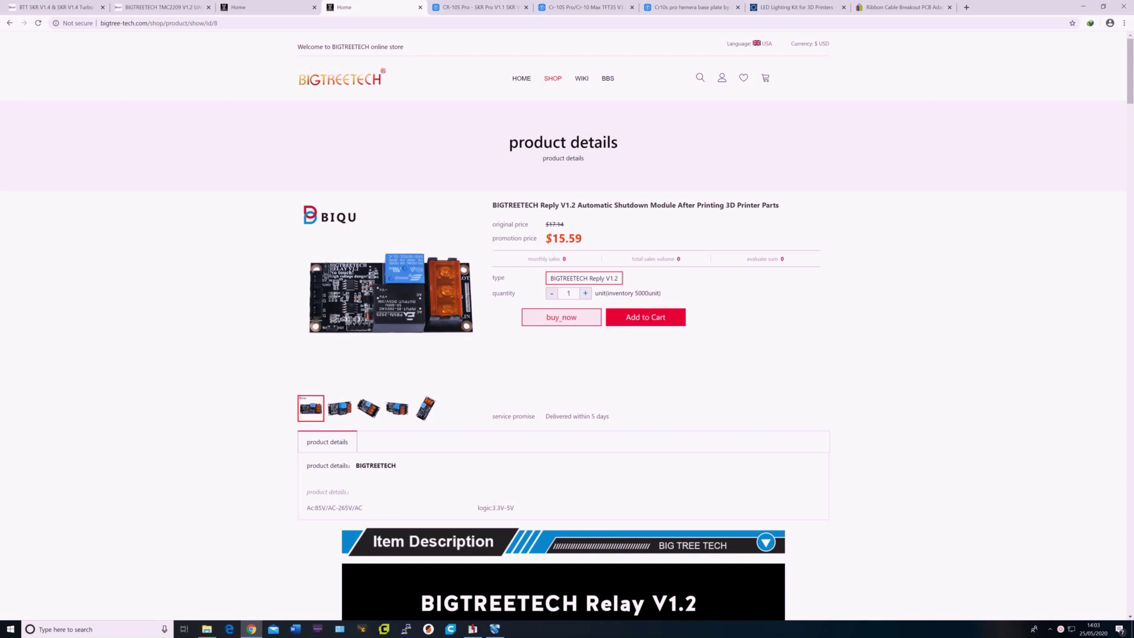
key(ctrl+Tab)
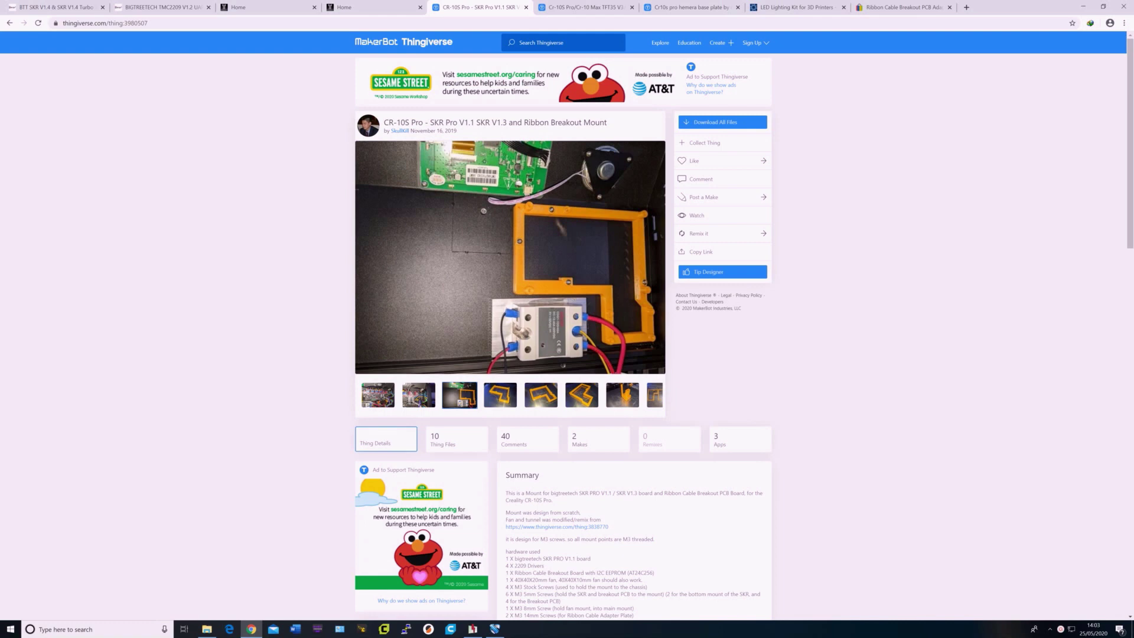
Show the TFT35 V3.0 mount, Hemera base plate, LED lighting kit and ribbon breakout adapter pages.
key(ctrl+Tab)
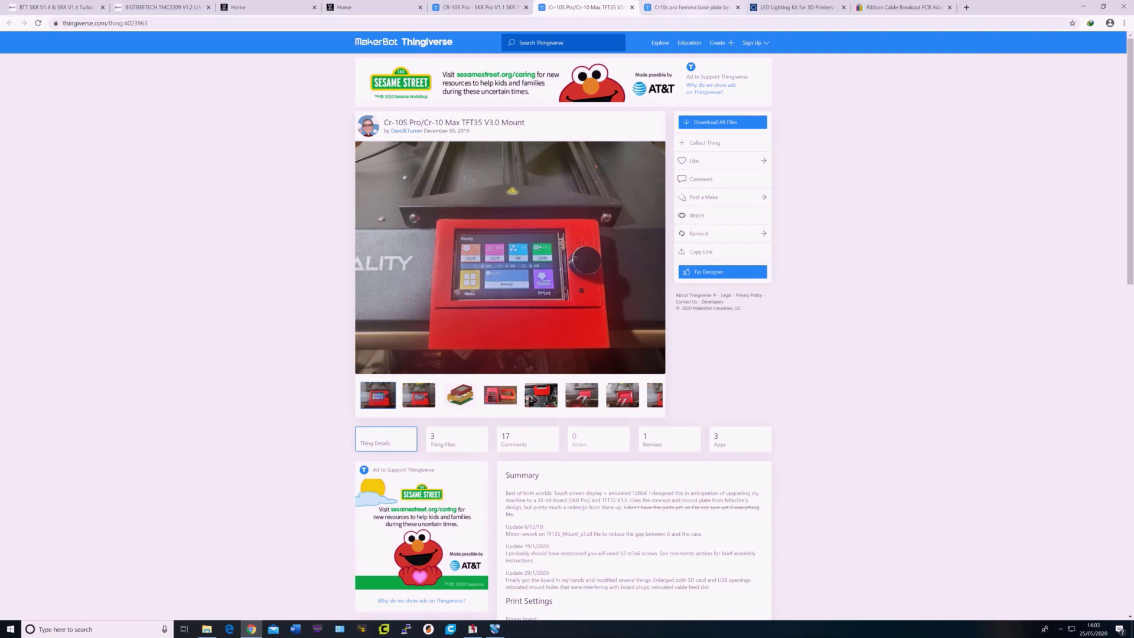
click(688, 8)
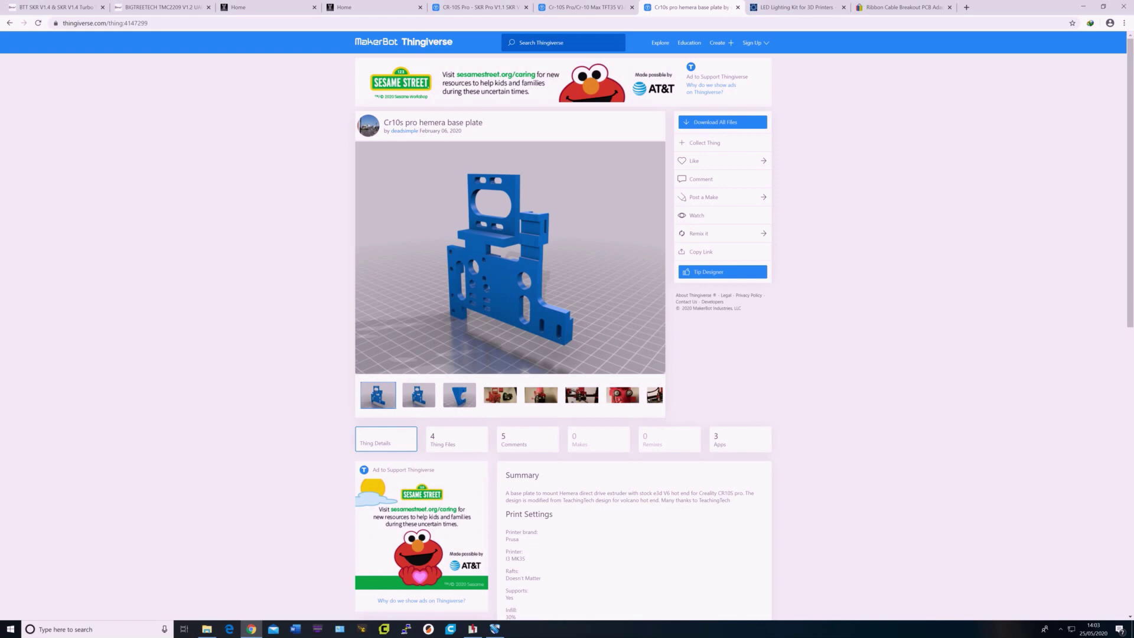
key(ctrl+Tab)
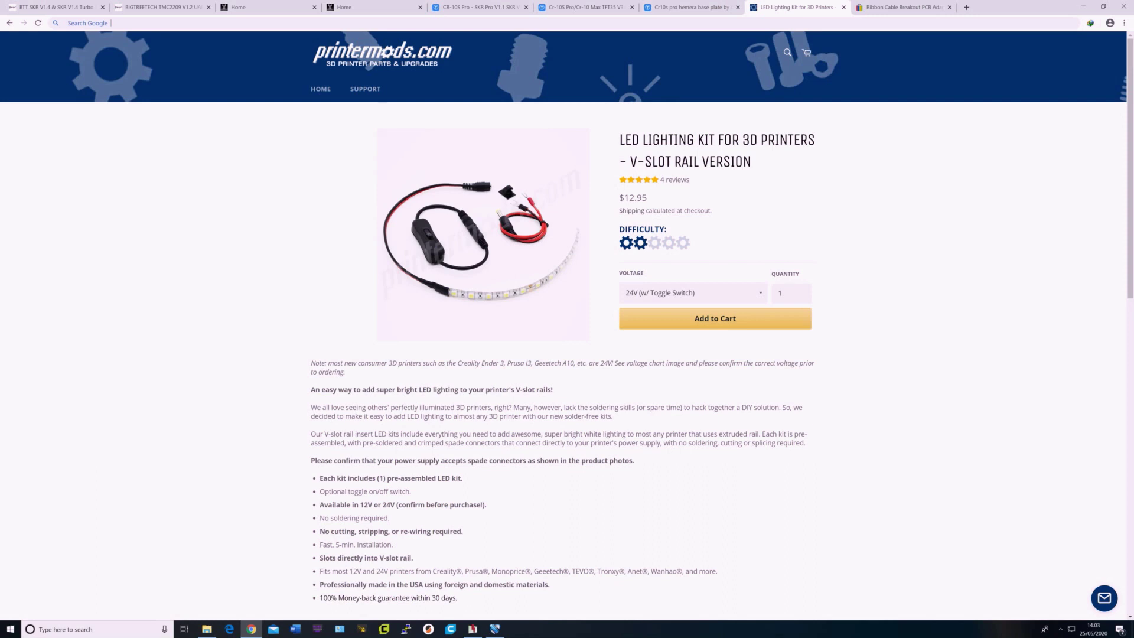
key(ctrl+Tab)
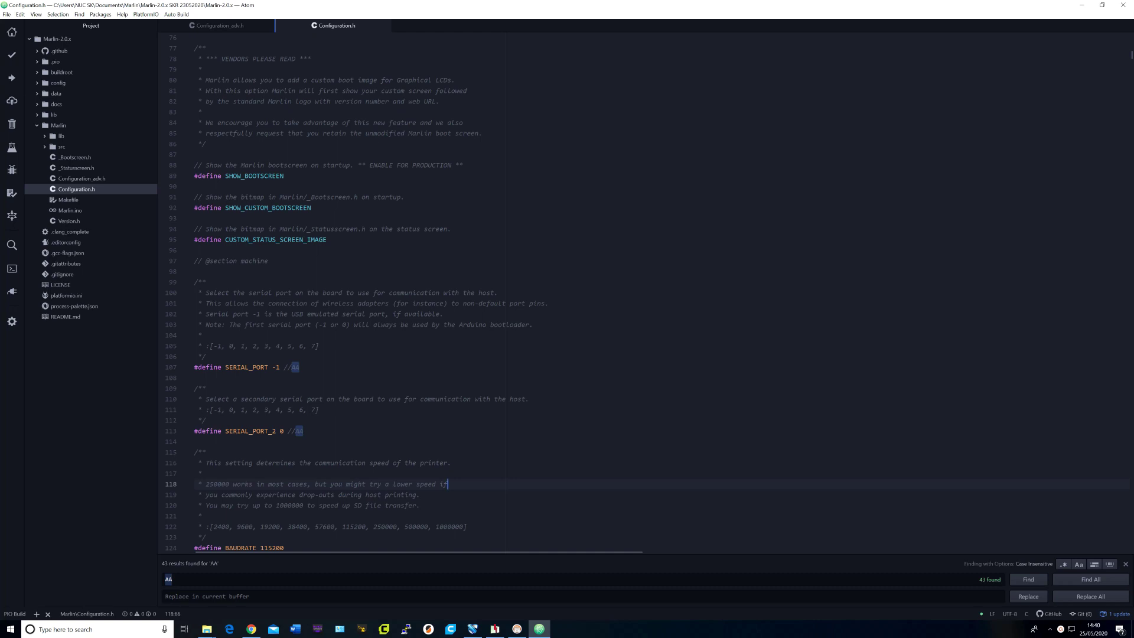
Step through AA markers: motherboard, PSU_CONTROL, TEMP_SENSOR_0, HEATER_0_MAXTEMP, PID values, PIDTEMPBED, EXTRUDE_MAXLENGTH, driver types.
click(1027, 579)
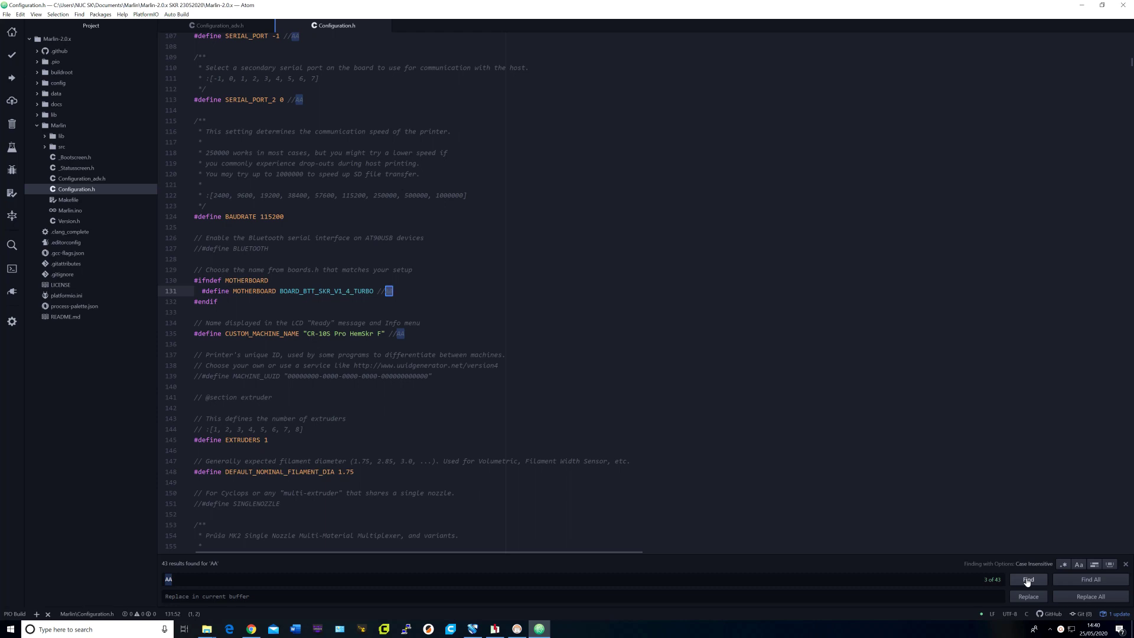
click(1028, 579)
click(1028, 579)
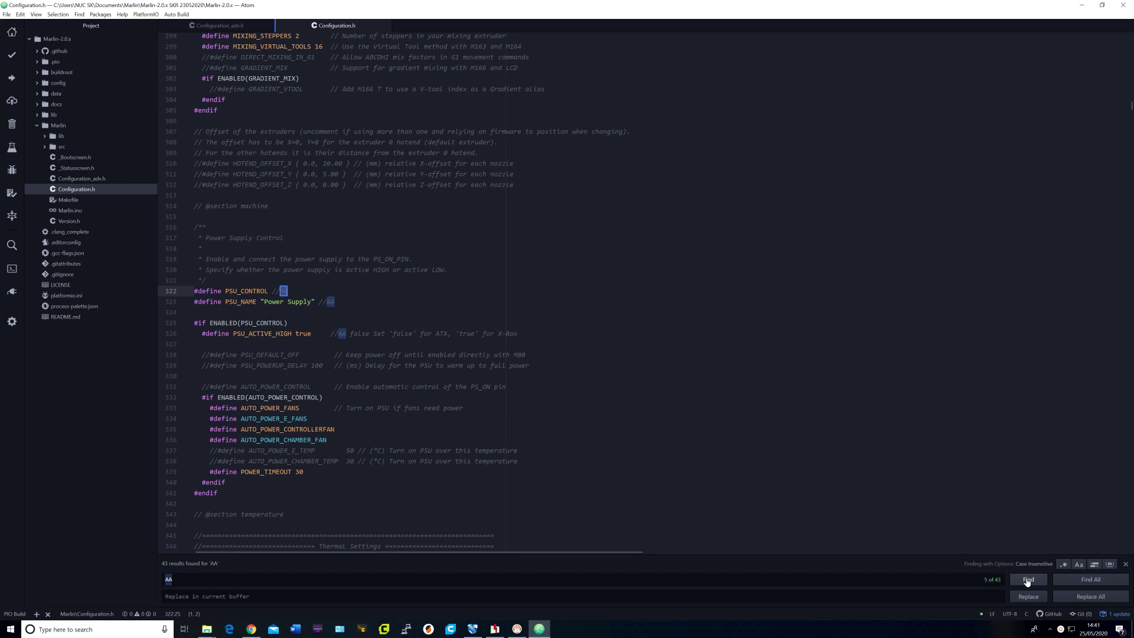
click(1027, 580)
click(1027, 580)
click(1027, 580)
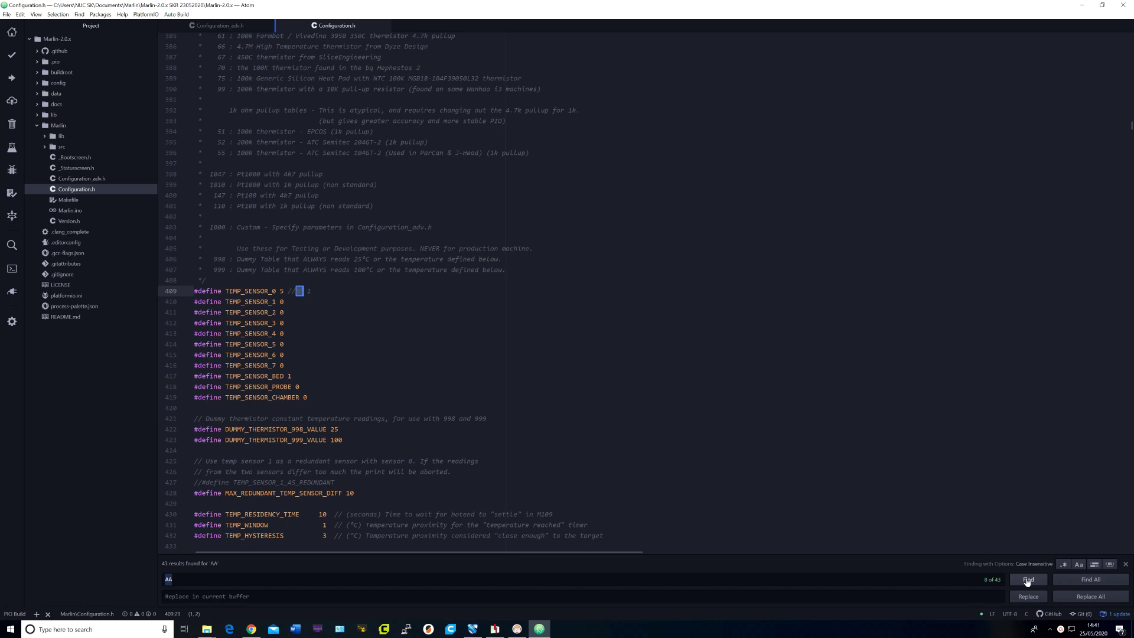
click(1027, 580)
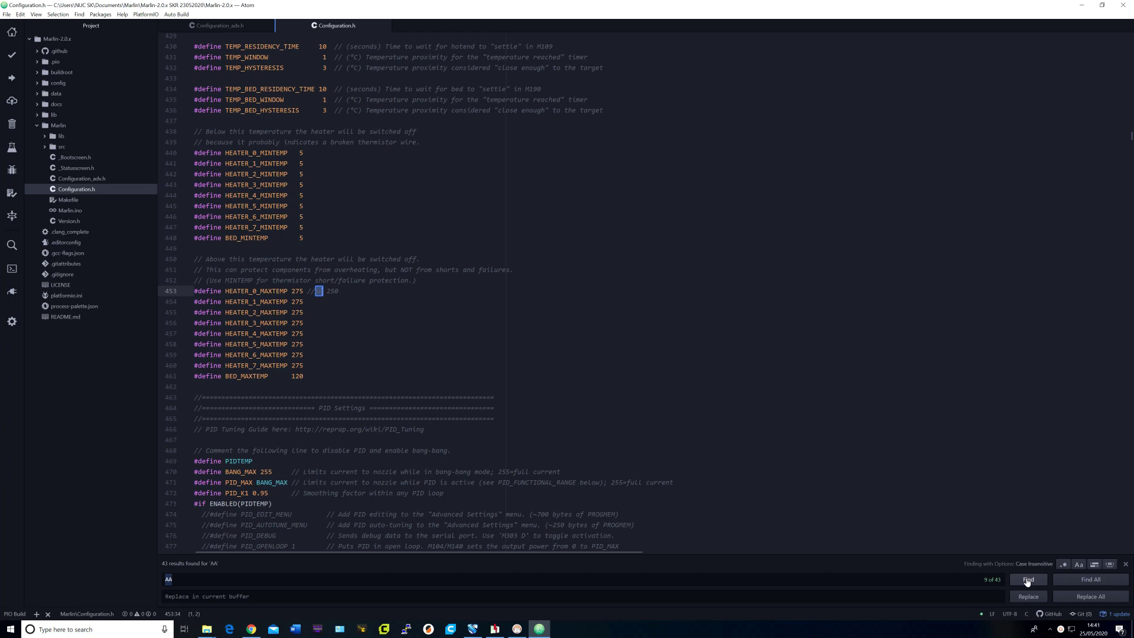
click(1027, 580)
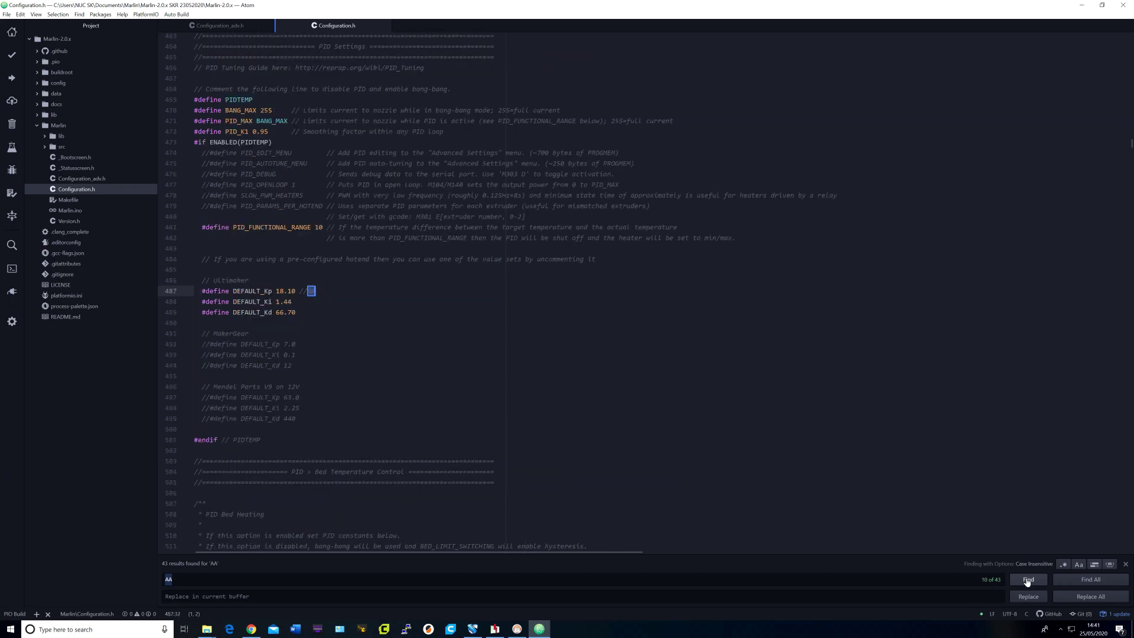
click(1028, 579)
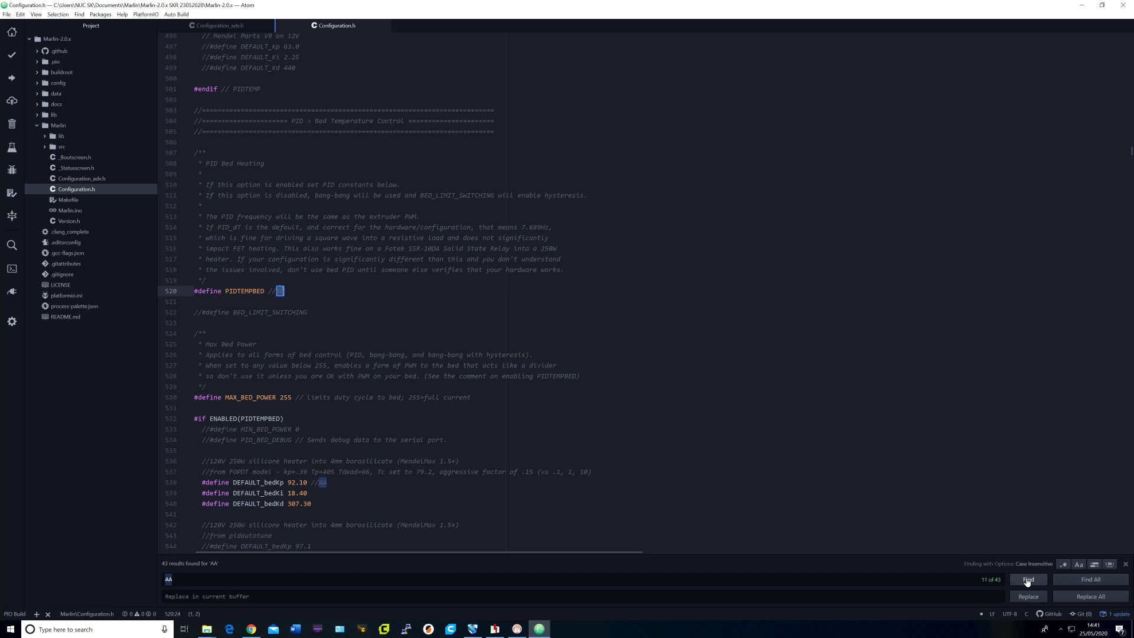
double_click(1028, 579)
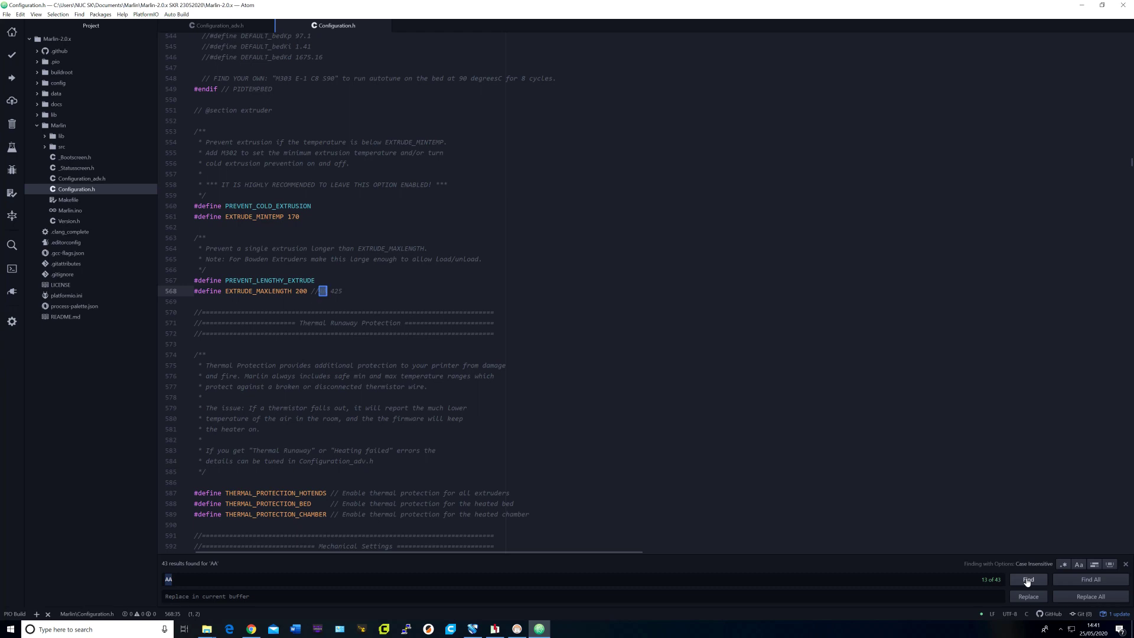
click(1027, 579)
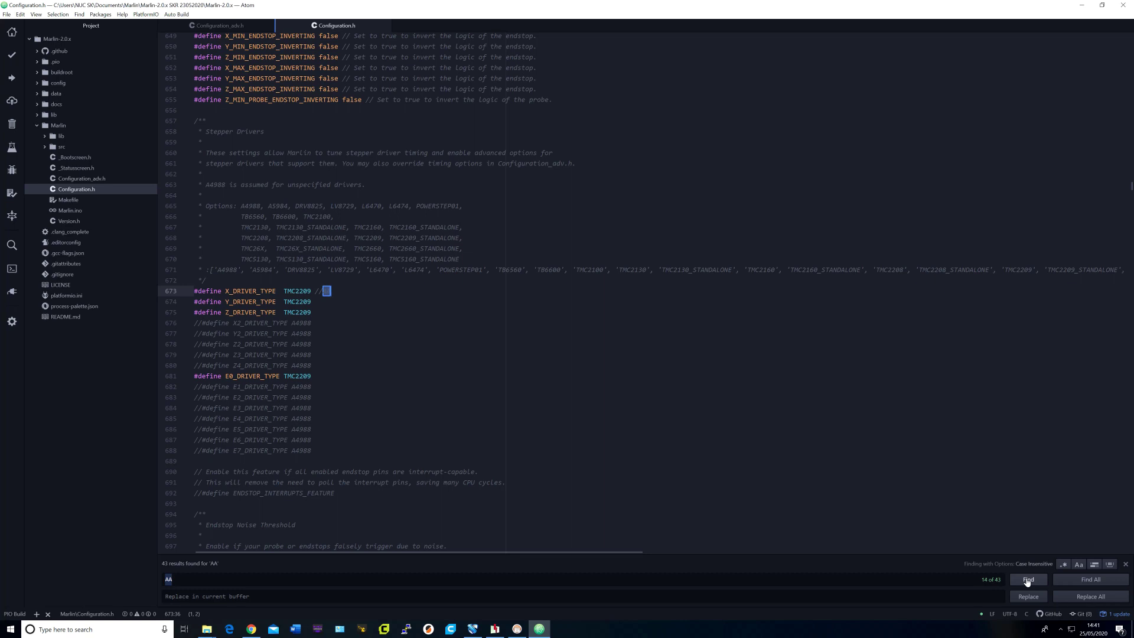
Step through AA markers for steps per unit, S_CURVE_ACCELERATION, BLTOUCH, NOZZLE_TO_PROBE_OFFSET and INVERT_Z_DIR.
click(1027, 579)
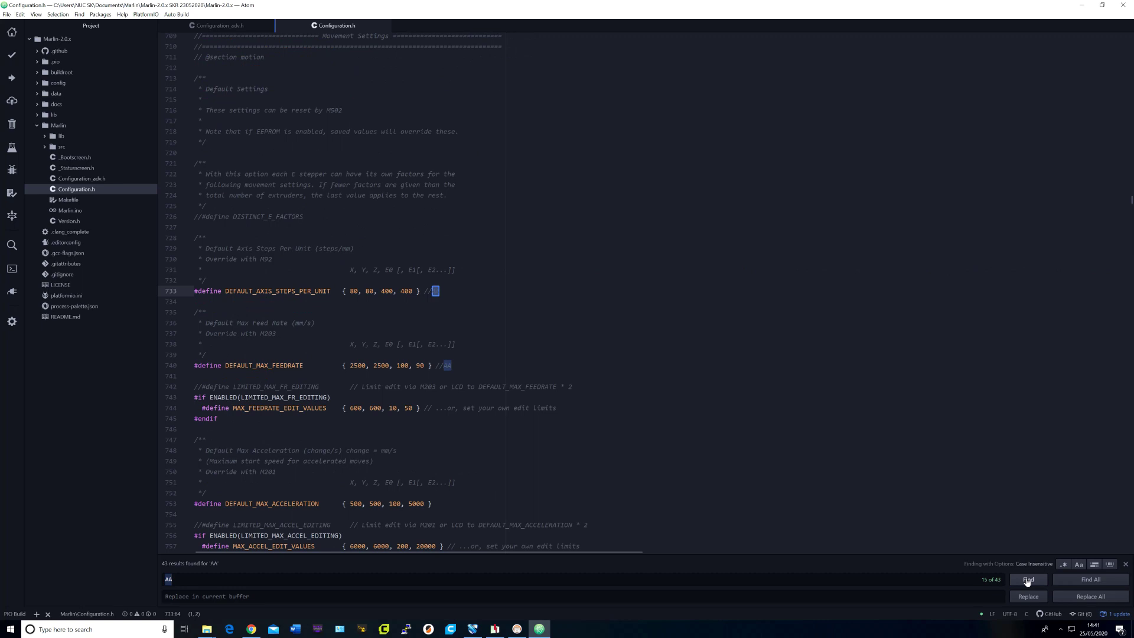
click(1027, 579)
click(1027, 580)
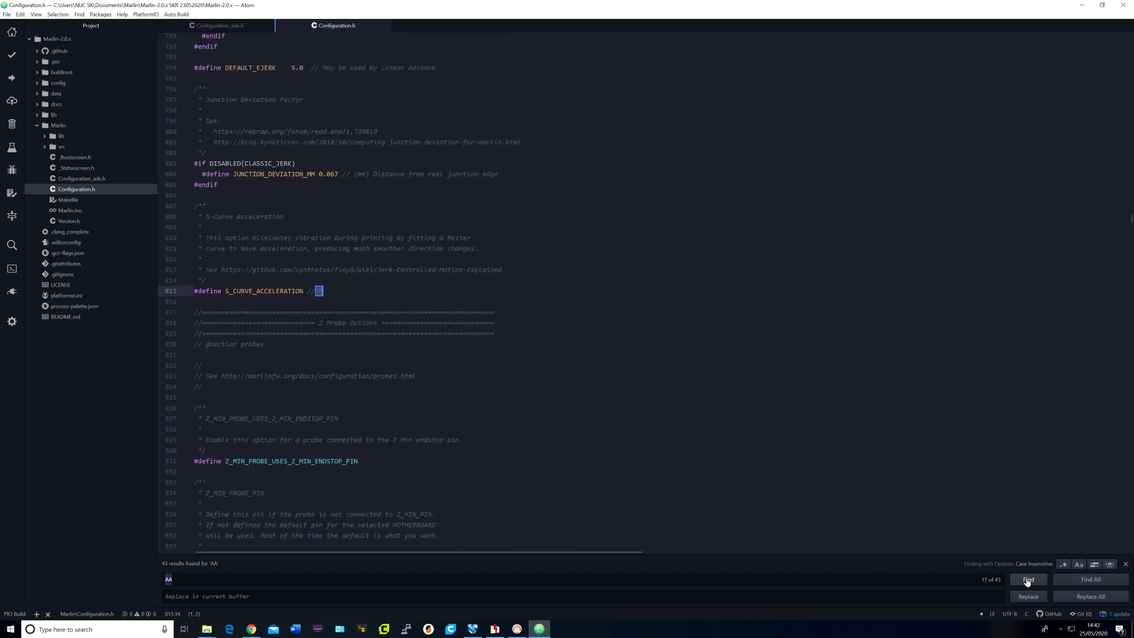
click(1027, 579)
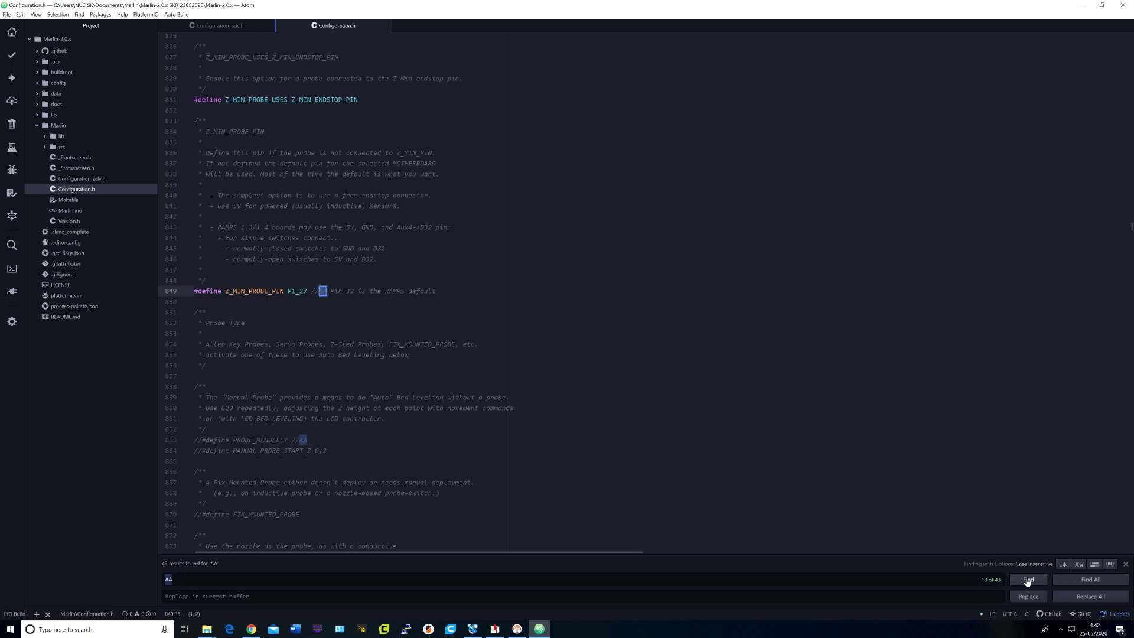
click(1027, 579)
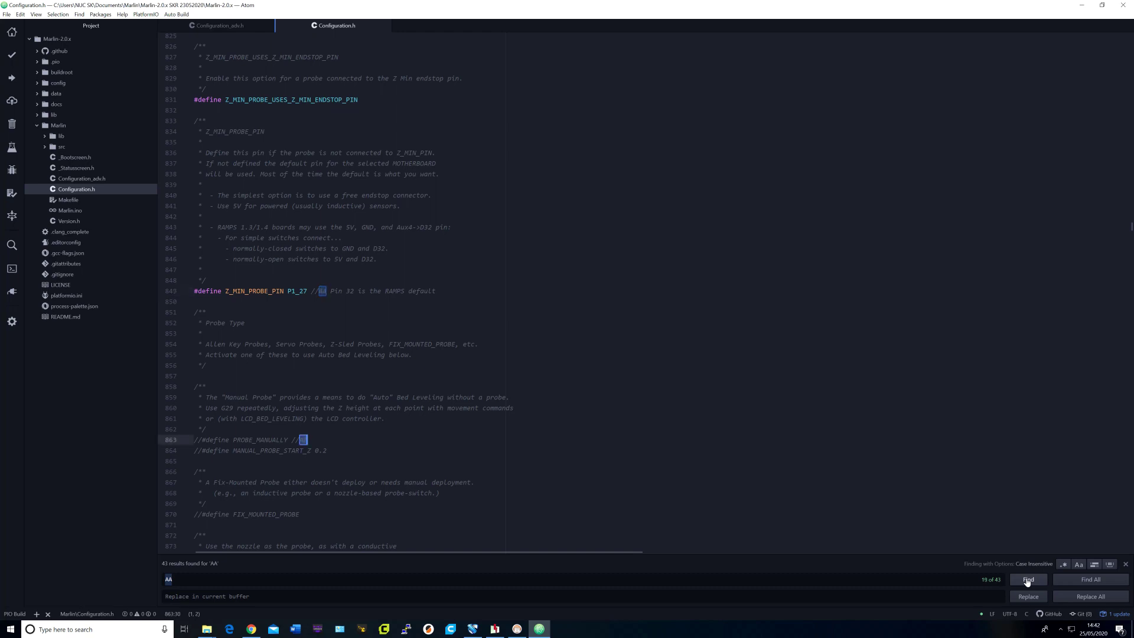
click(1028, 579)
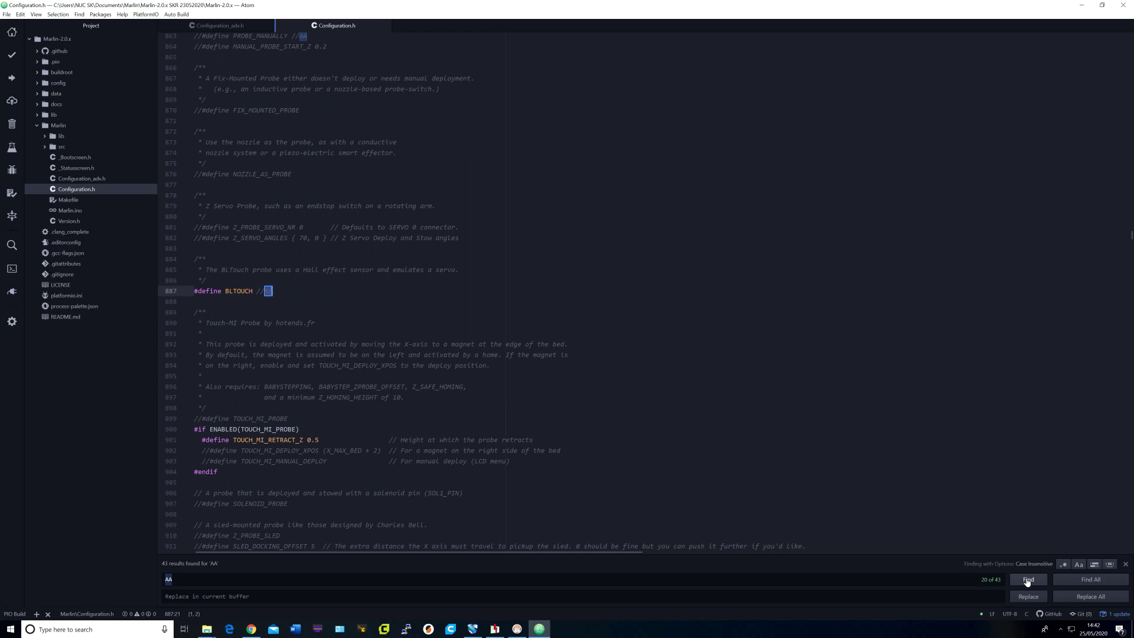
click(1027, 579)
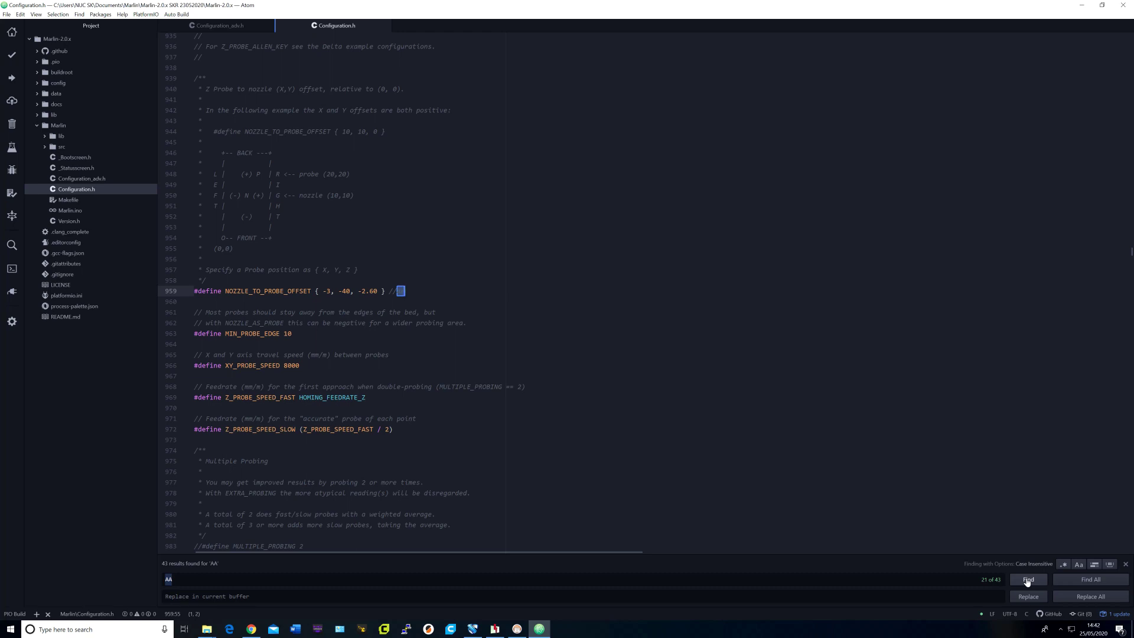
click(1027, 581)
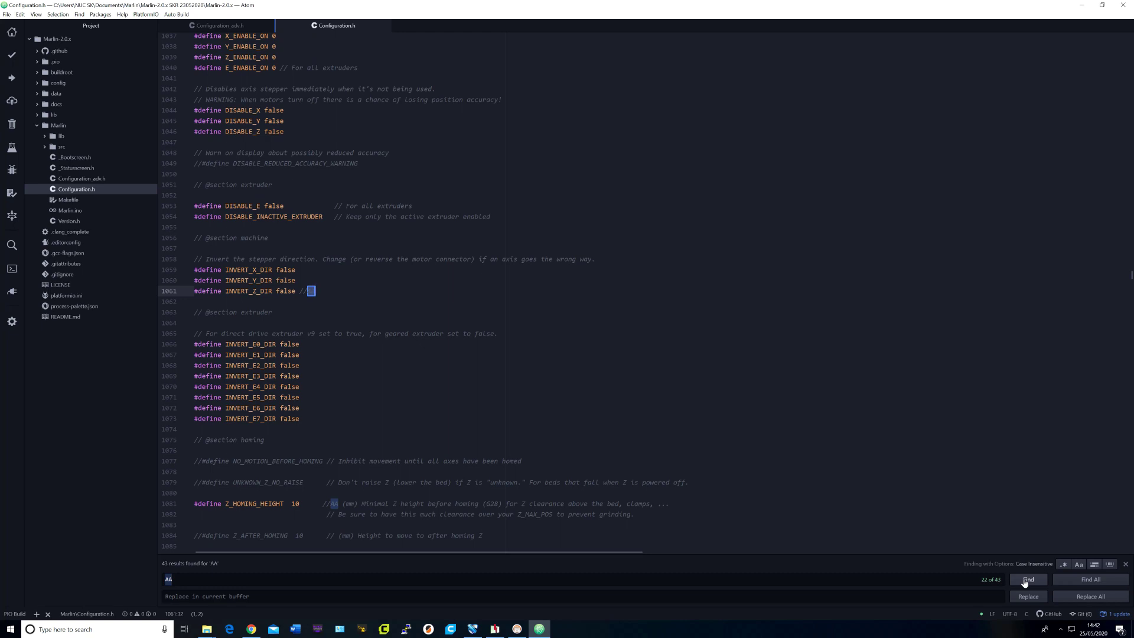
Review the AA markers for Z_HOMING_HEIGHT, X/Y_BED_SIZE, X_MIN_POS and X_MAX_POS.
click(1024, 580)
click(1025, 580)
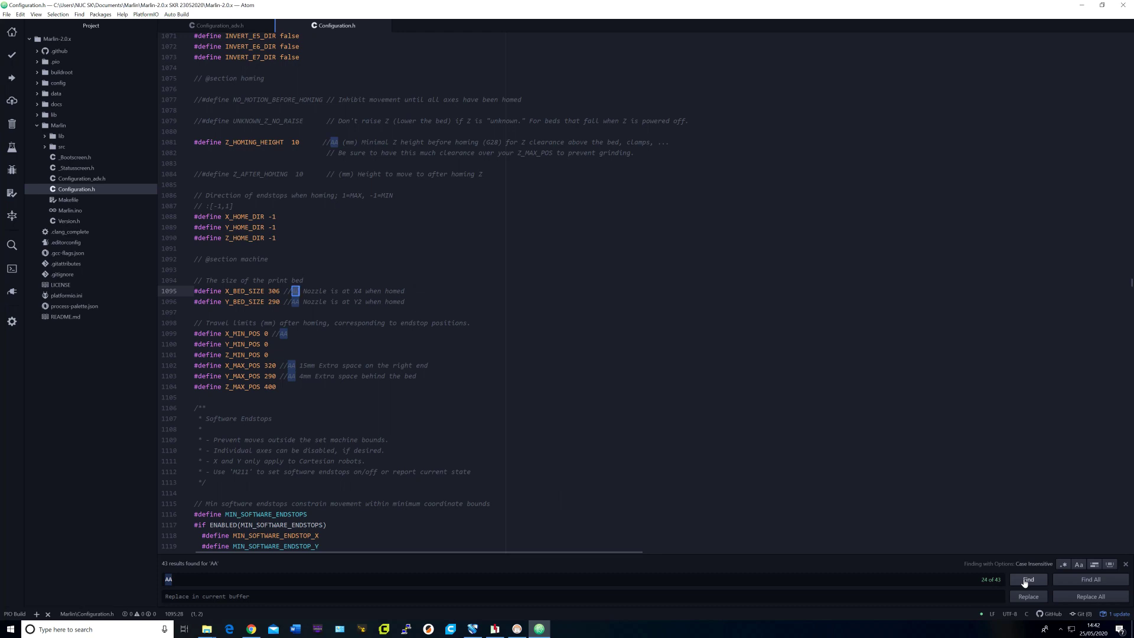
click(1028, 579)
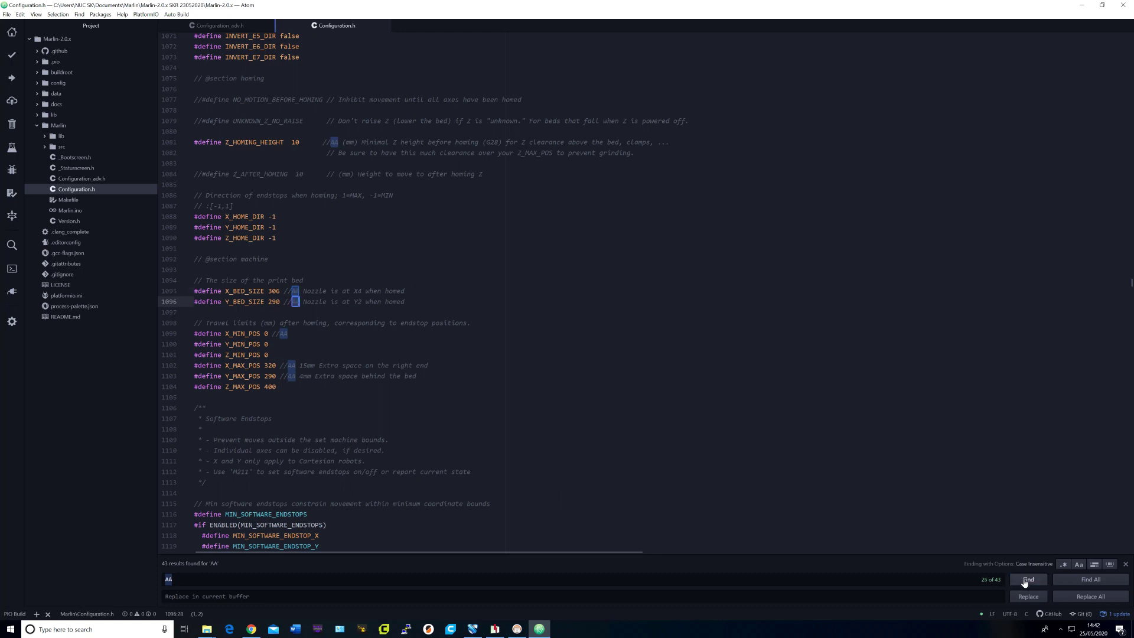
click(1028, 579)
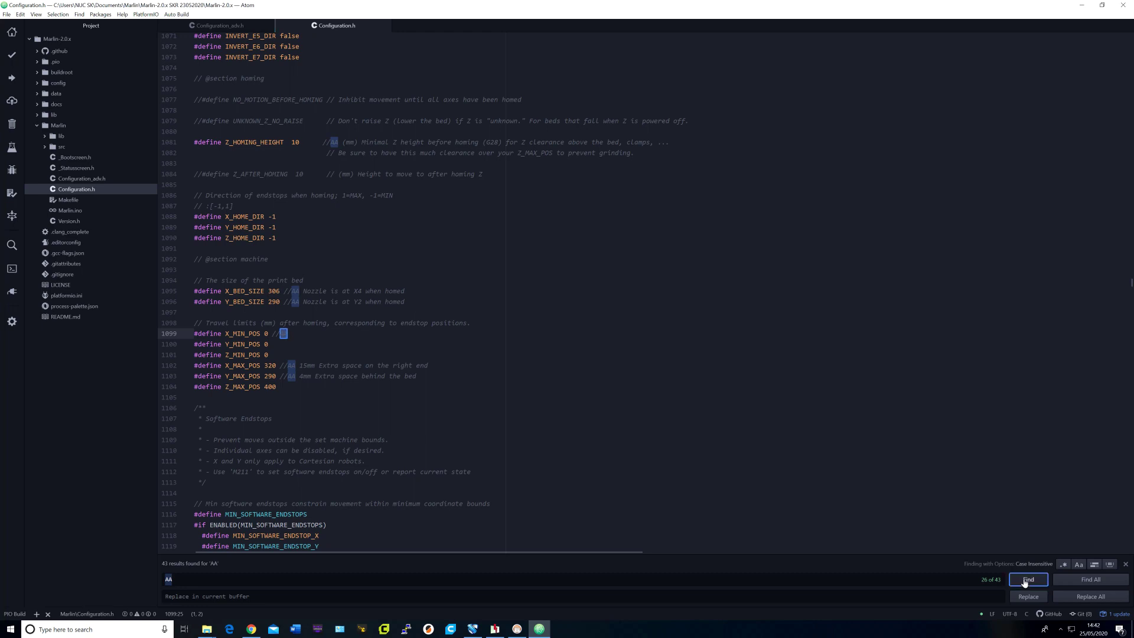
click(1028, 579)
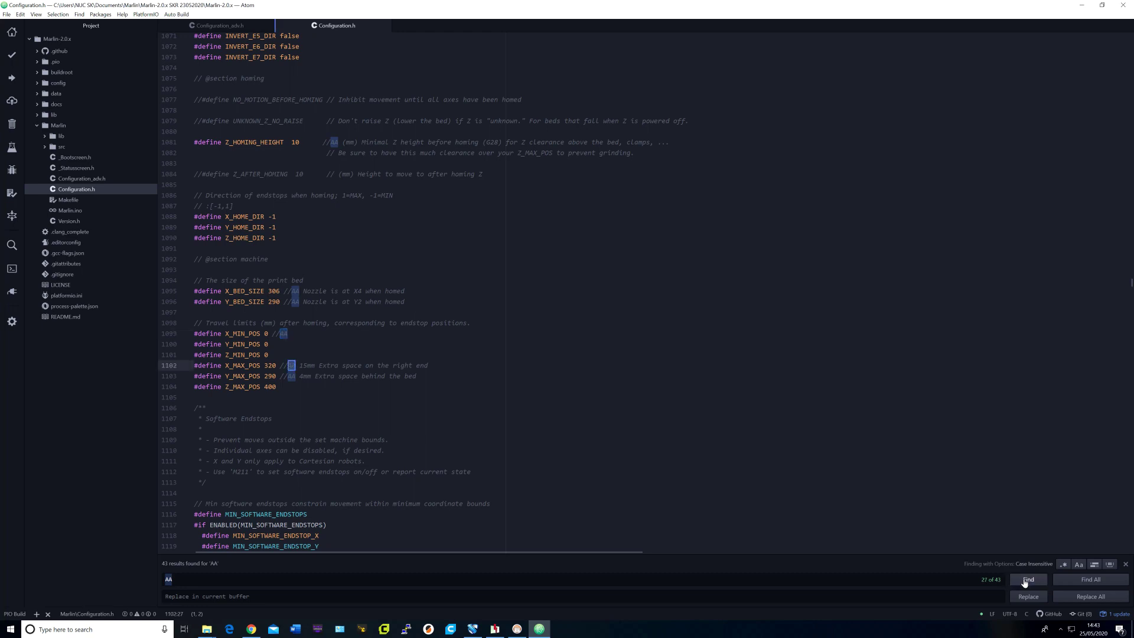
Review the filament runout, leveling, GRID_MAX_POINTS_X, LEVEL_CORNERS_INSET_LFRB and MANUAL_X_HOME_POS markers.
click(1028, 579)
click(1028, 579)
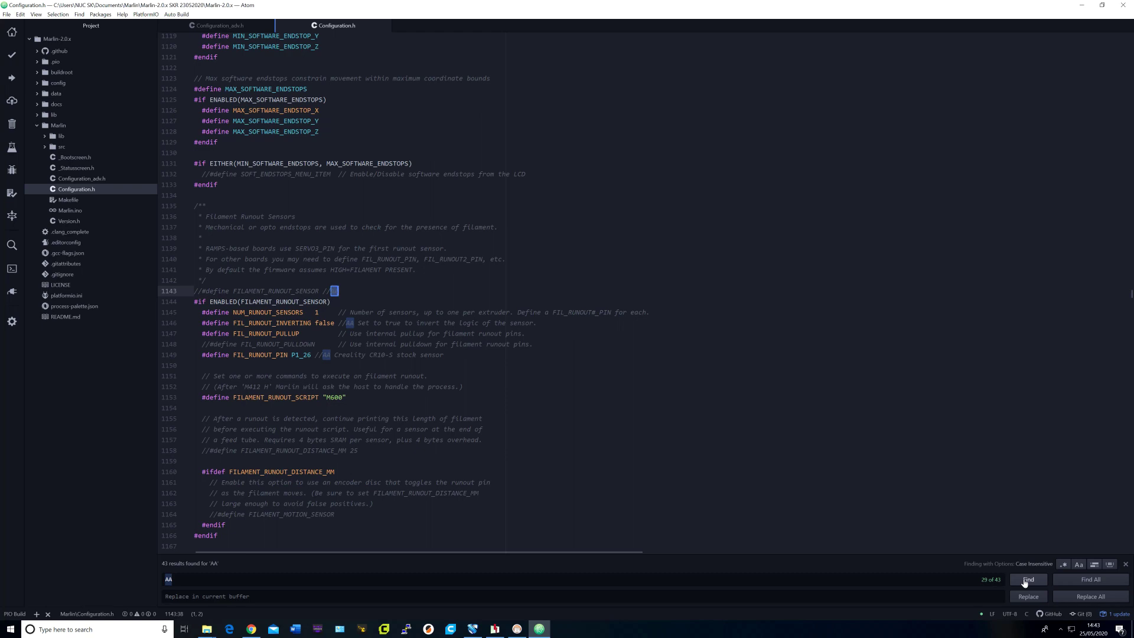
click(1026, 581)
click(1026, 581)
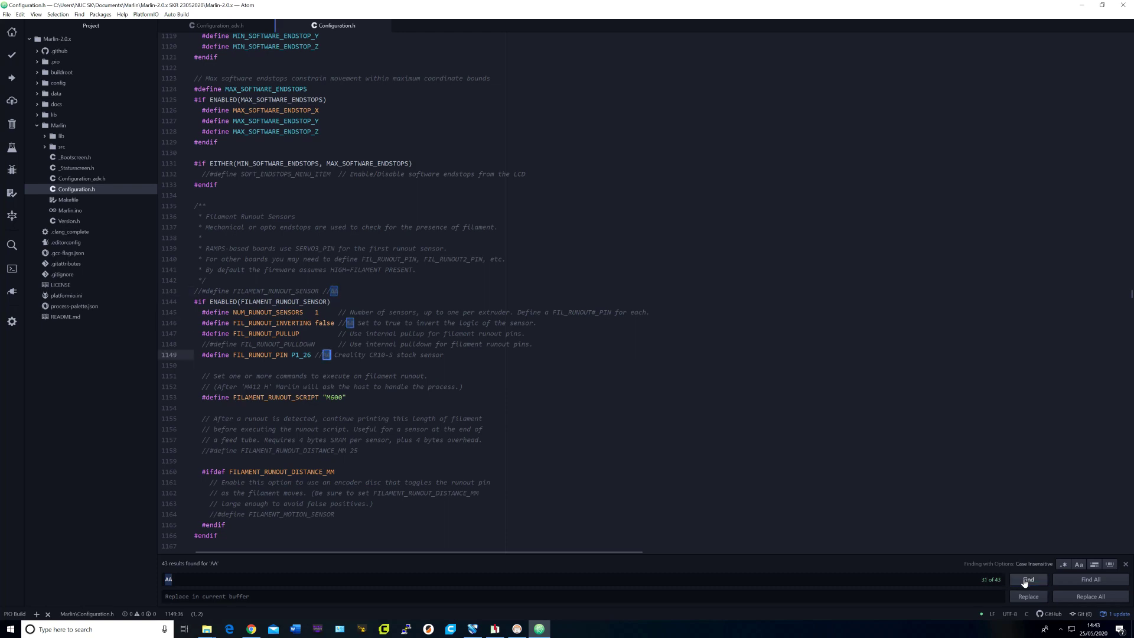
click(1026, 581)
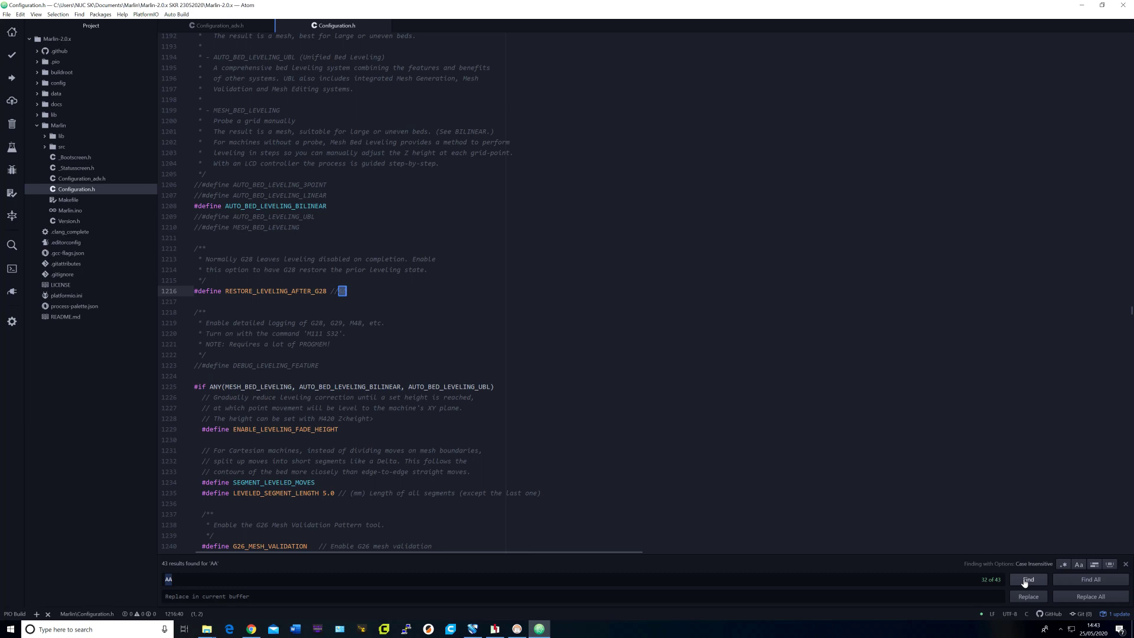
click(1025, 582)
click(1025, 581)
click(1025, 581)
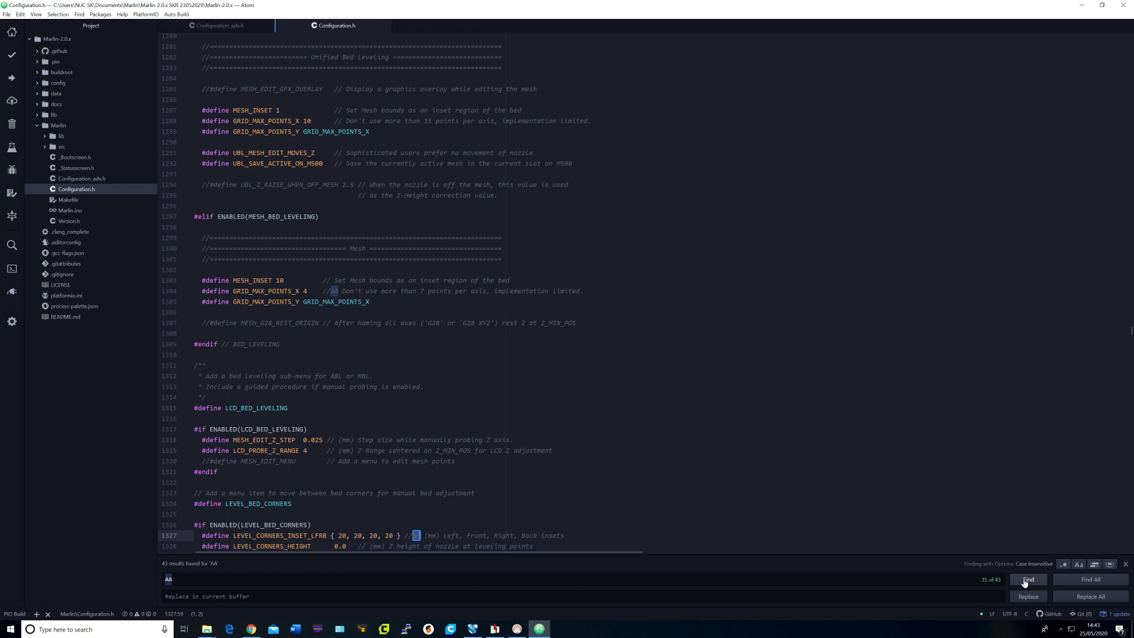
click(1024, 581)
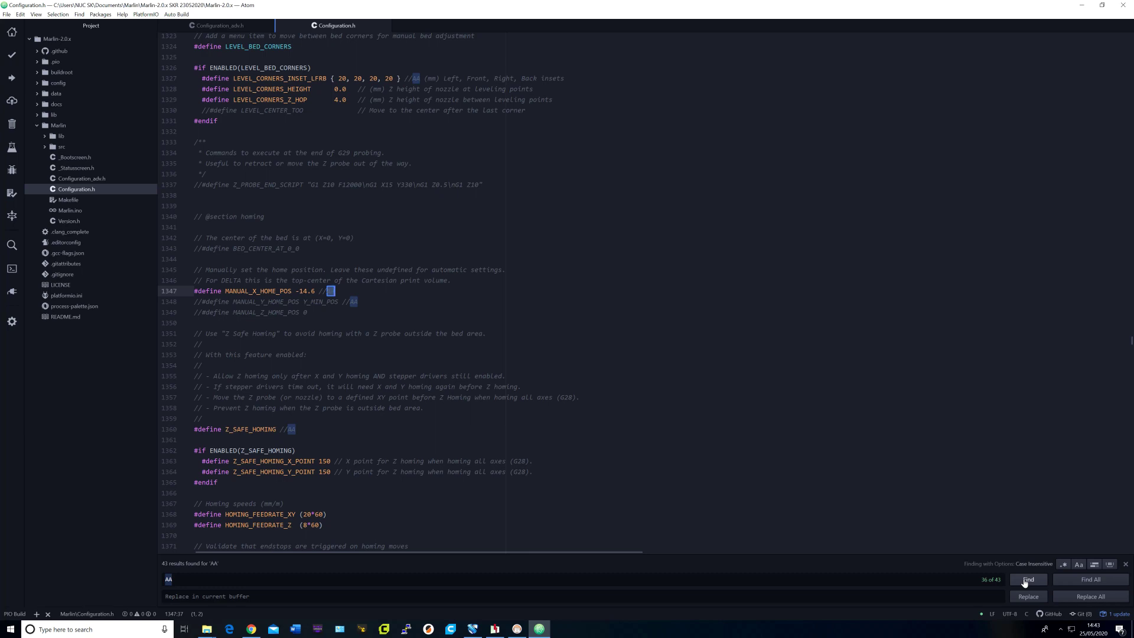
Review PREHEAT_1_LABEL, NOZZLE_PARK_POINT, DISPLAY_CHARSET_HD44780 and INDIVIDUAL_AXIS_HOMING_MENU markers, then open Configuration_adv.h.
click(1024, 581)
click(1025, 581)
click(1024, 582)
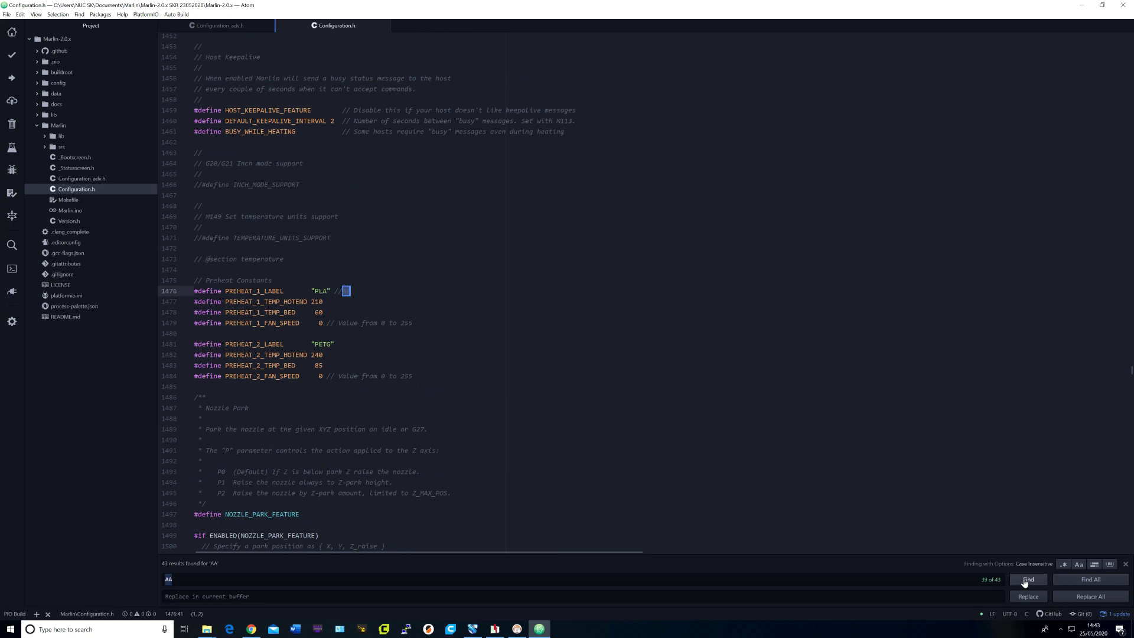
click(1025, 582)
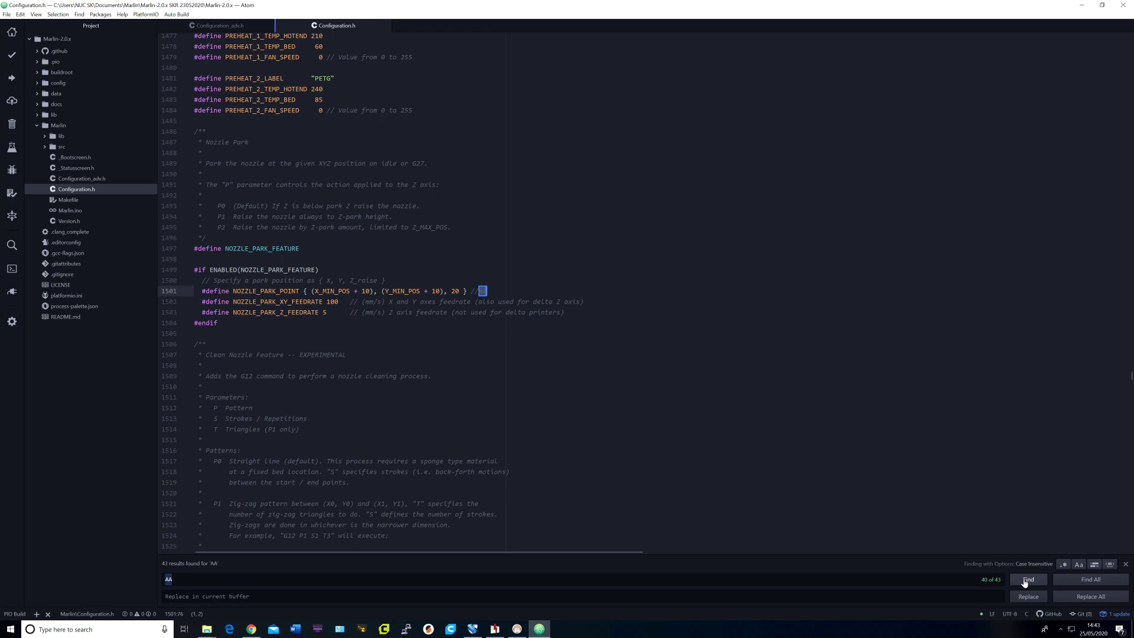
click(1024, 582)
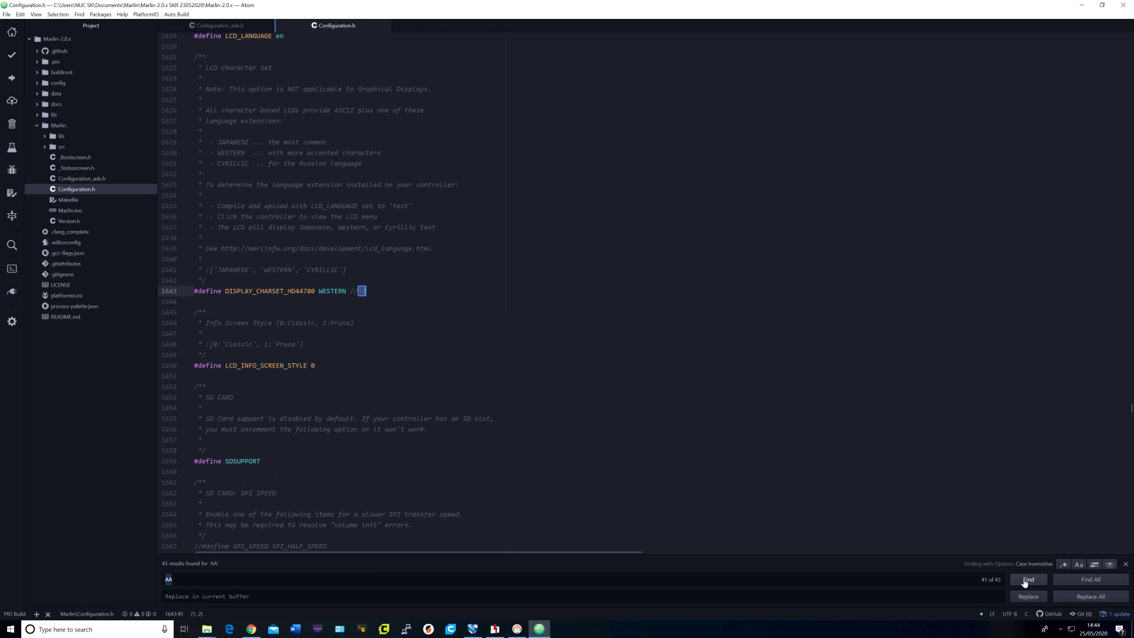
click(1025, 582)
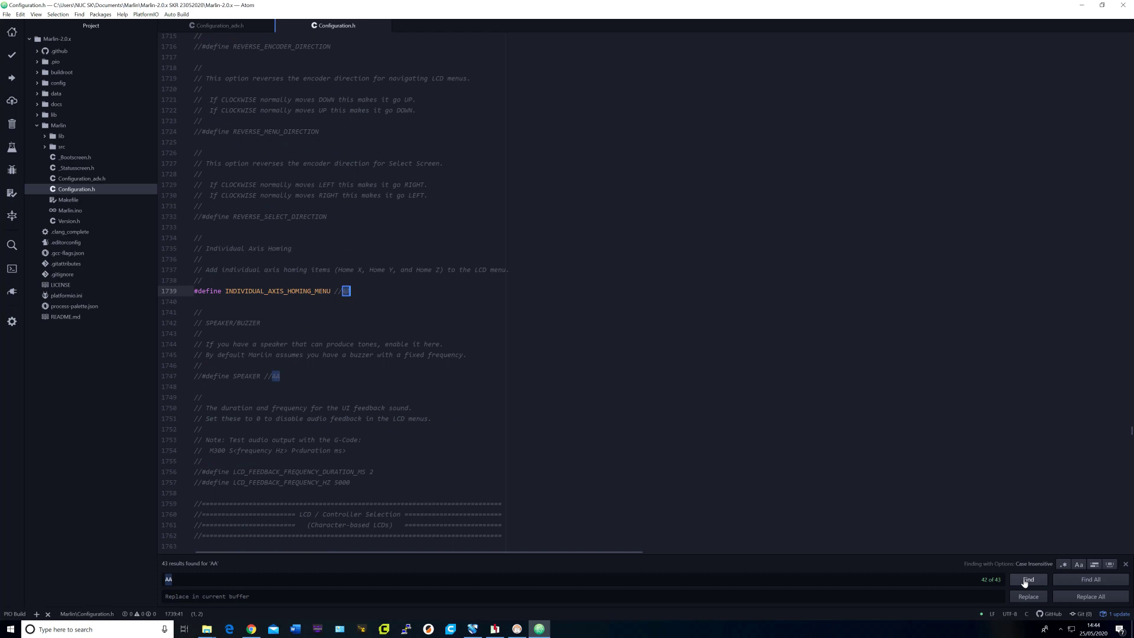
click(84, 180)
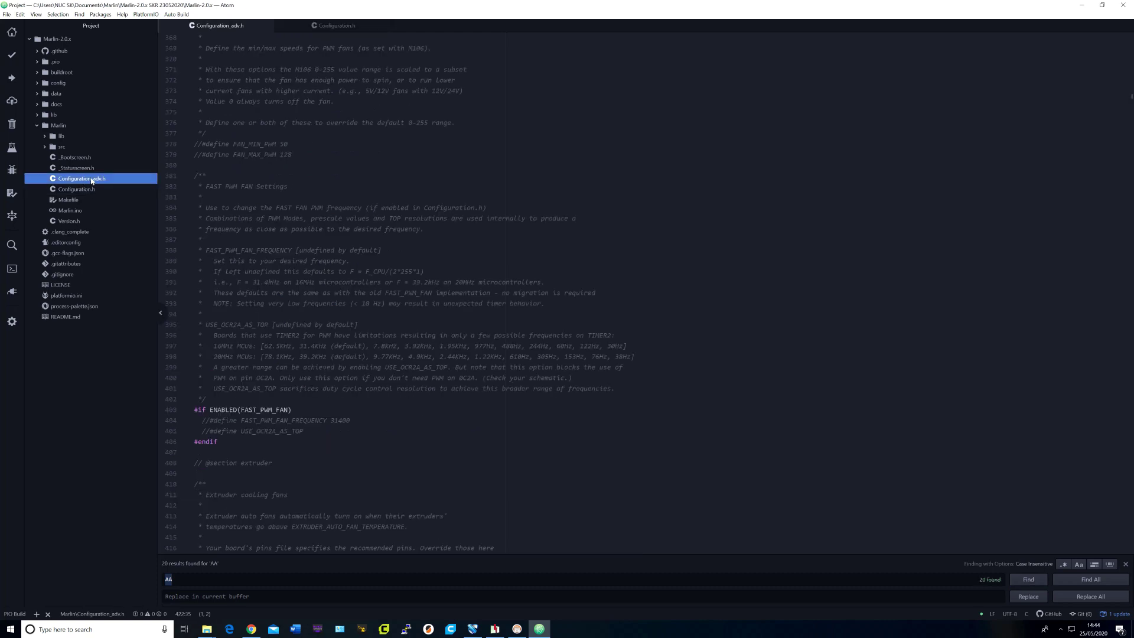
Step through FANMUX0_PIN, LCD_DECIMAL_SMALL_XY, PLR_ENABLED_DEFAULT and POWER_LOSS_ZRAISE 3 markers.
click(1028, 581)
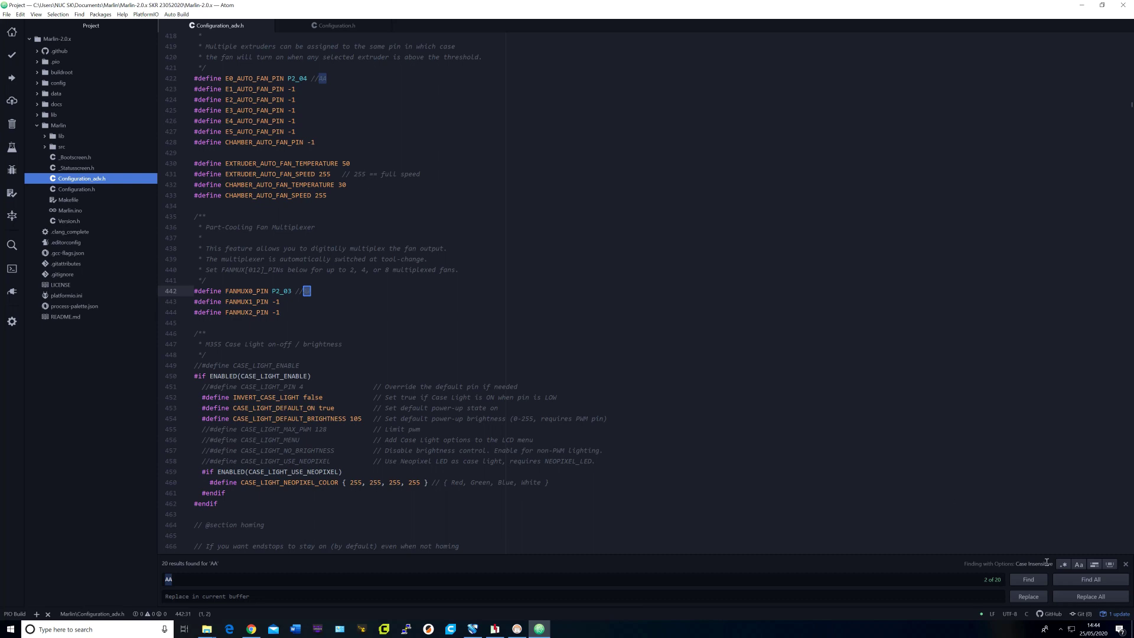
click(1033, 583)
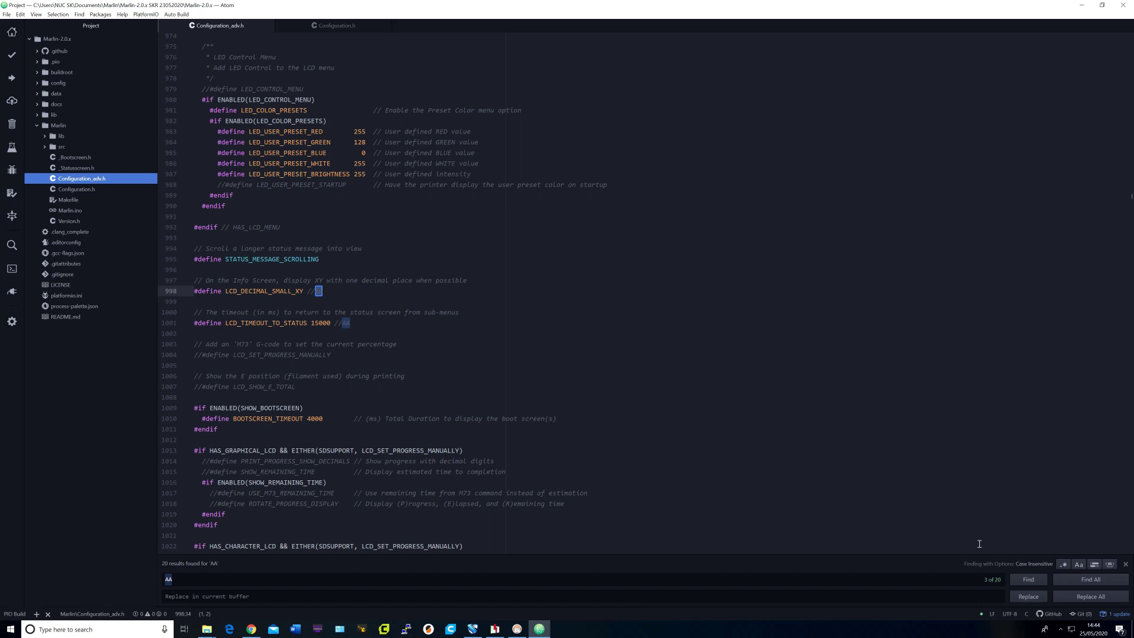
double_click(1028, 581)
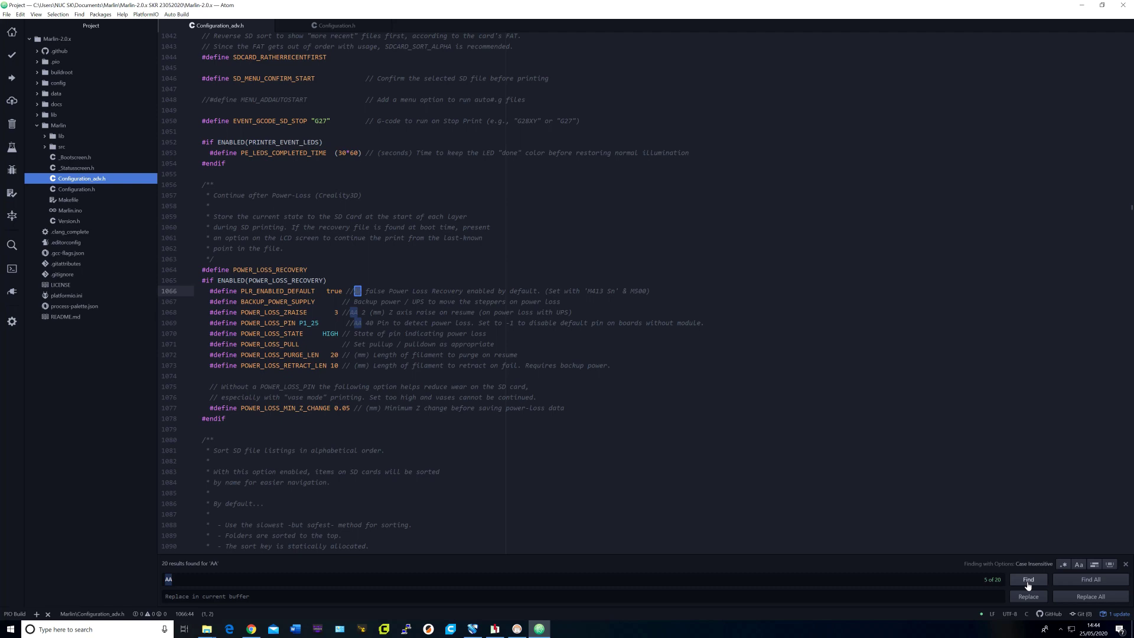
click(1027, 580)
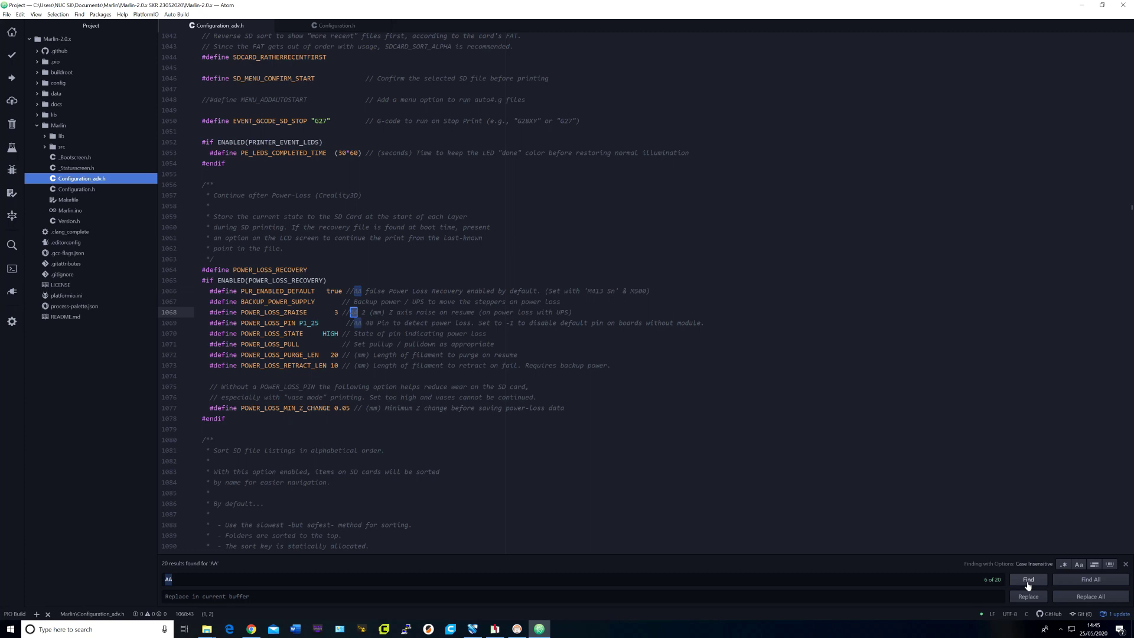
Step through LONG_FILENAME_HOST_SUPPORT, babystepping, FILAMENT_CHANGE_UNLOAD_LENGTH and FILAMENT_CHANGE_ALERT_BEEPS 4 markers.
click(1028, 581)
click(1027, 580)
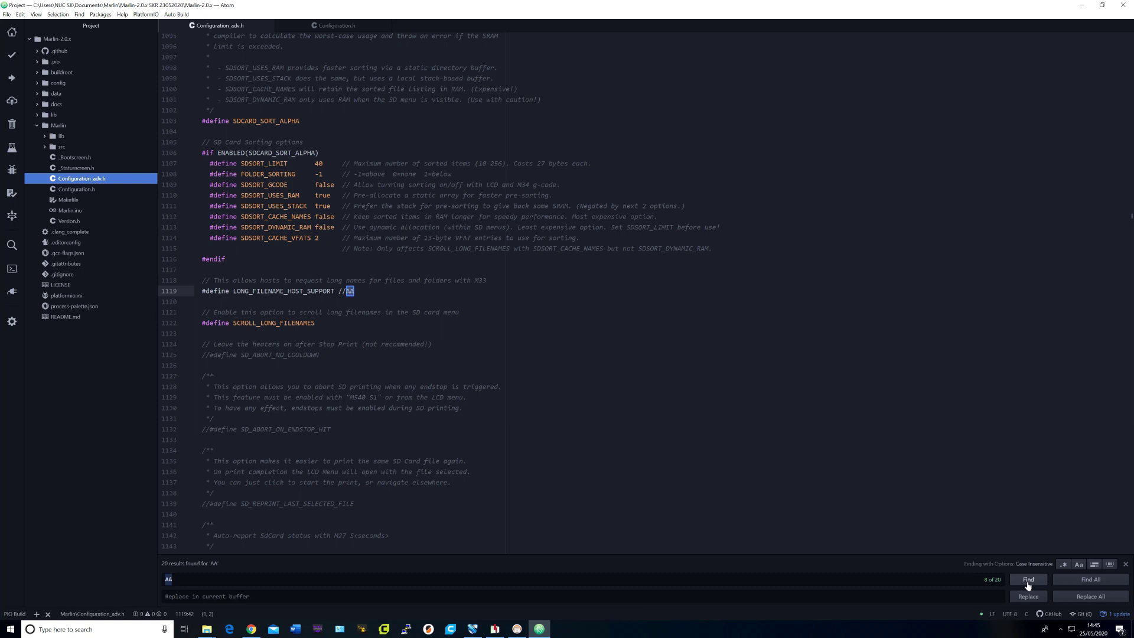
click(1028, 581)
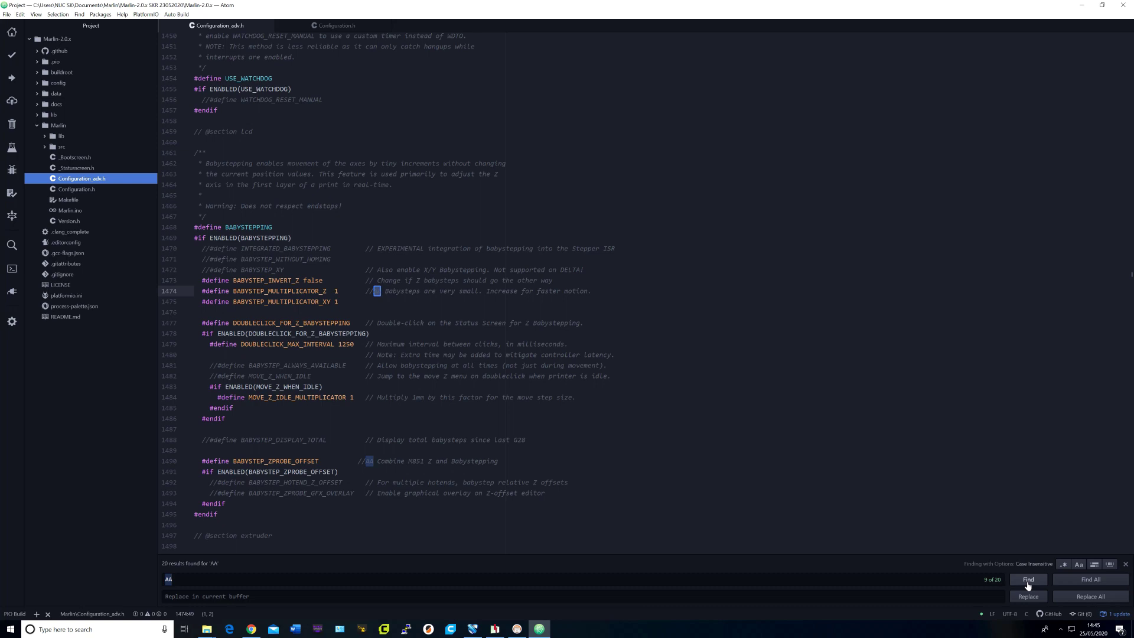
click(1028, 581)
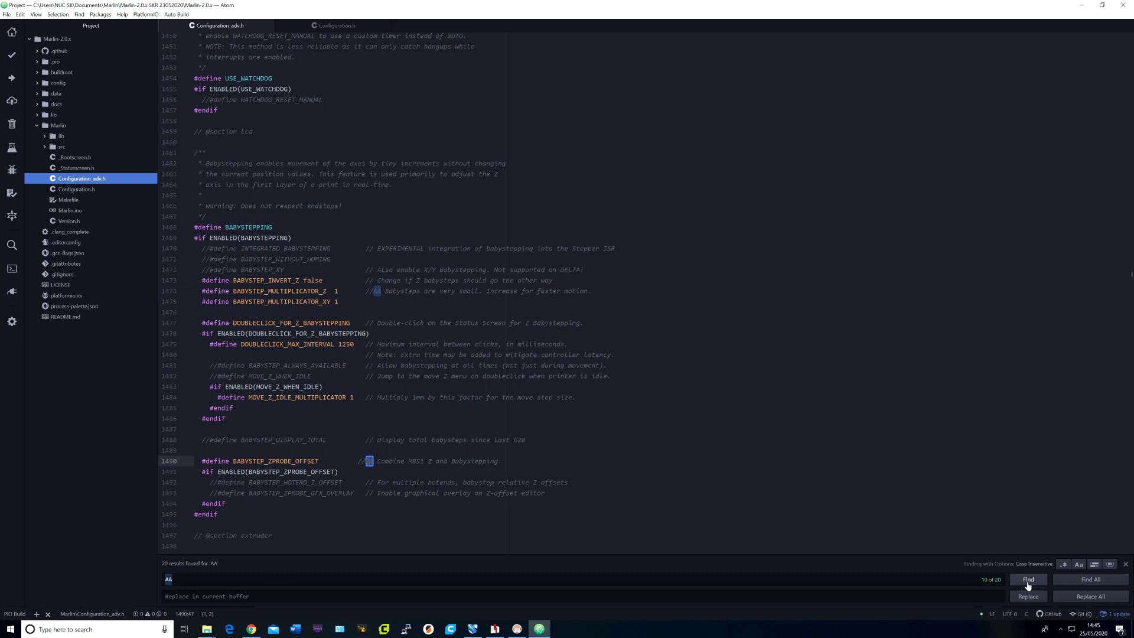
click(1027, 581)
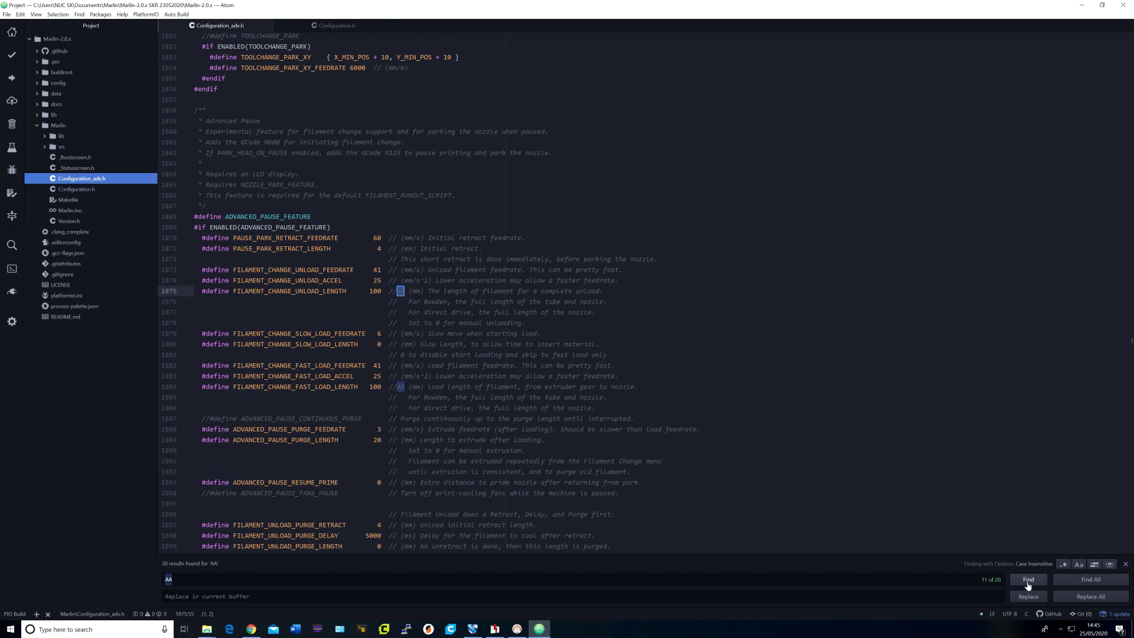
double_click(1028, 581)
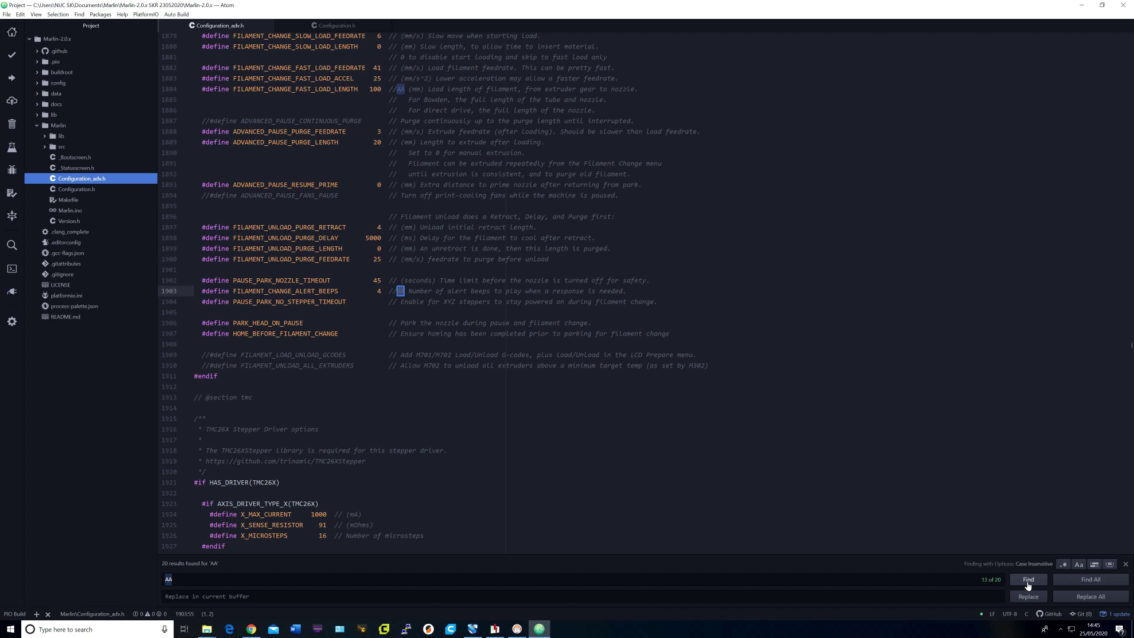
Step through the X, Y, Z and Z2 current markers and STEALTHCHOP_E, reaching match 20.
click(1027, 580)
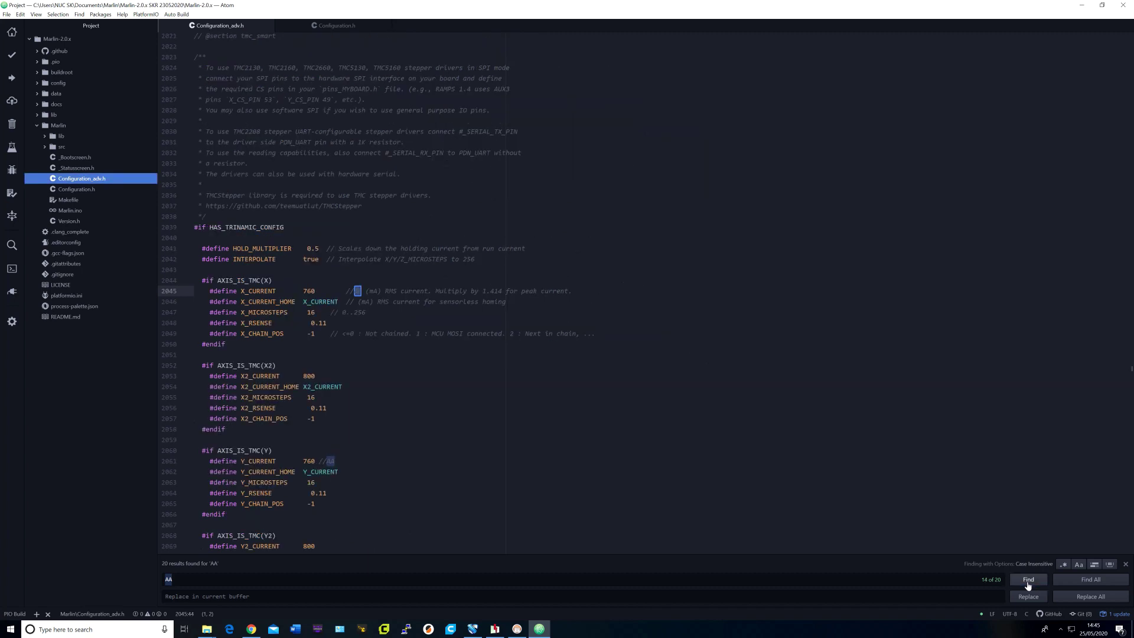
click(1028, 581)
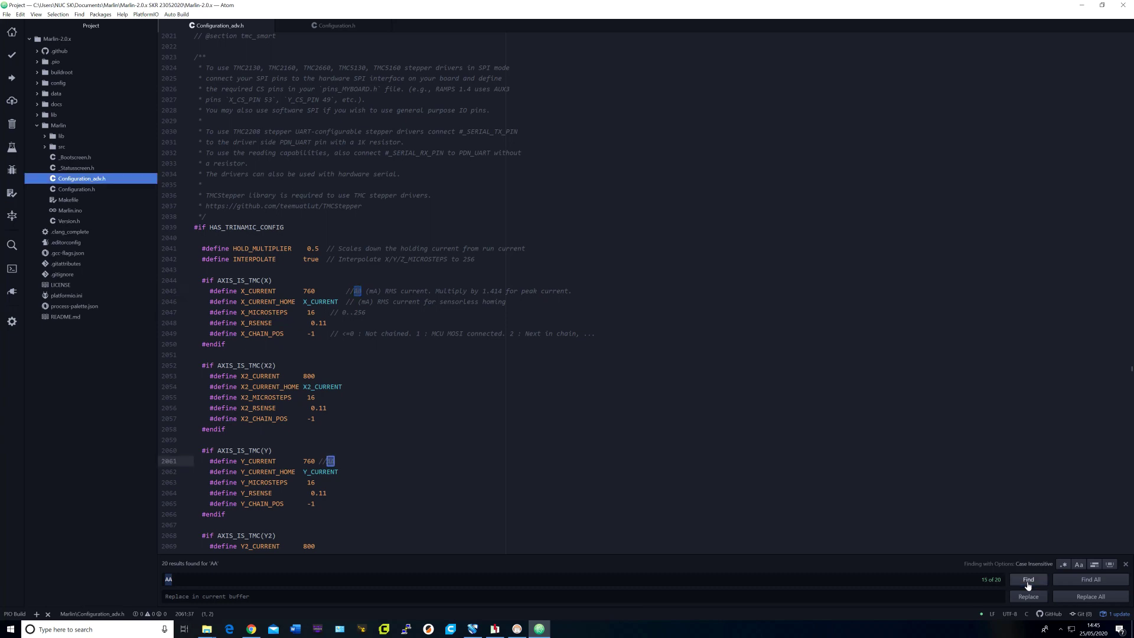
click(1028, 581)
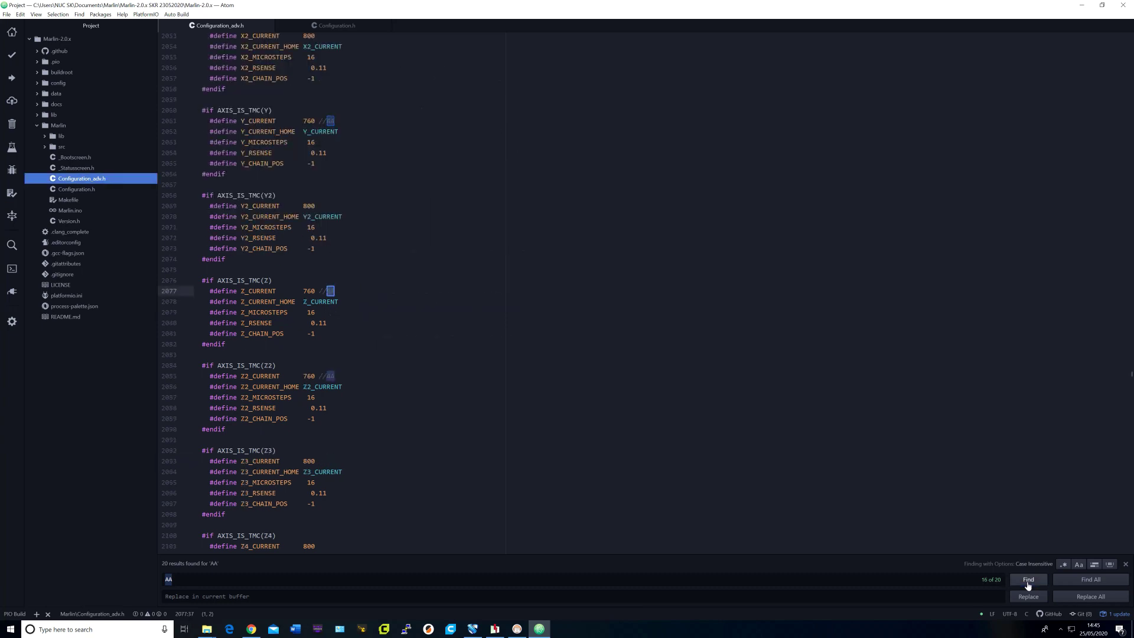
click(1028, 580)
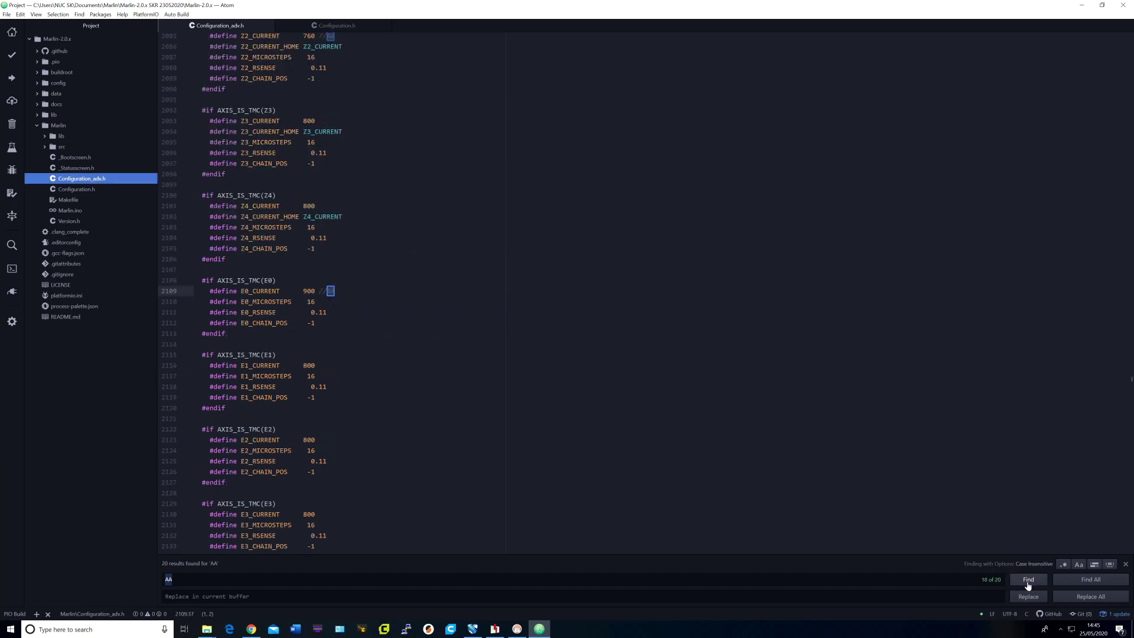
click(1028, 580)
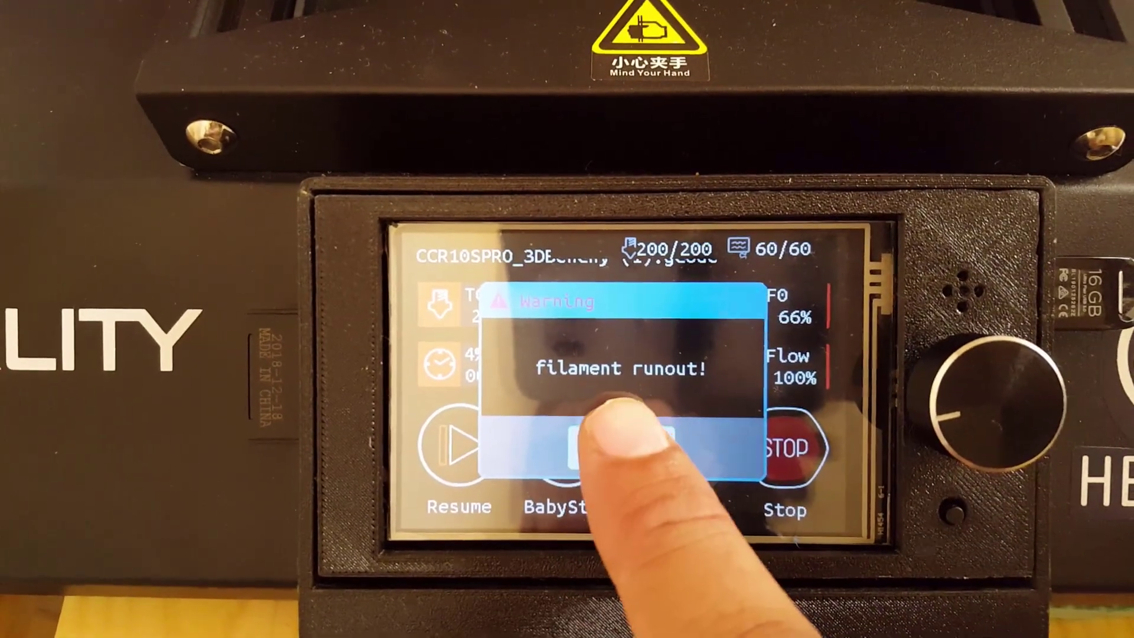
Acknowledge the 'filament runout!' warning with OK on the printer touchscreen.
click(620, 440)
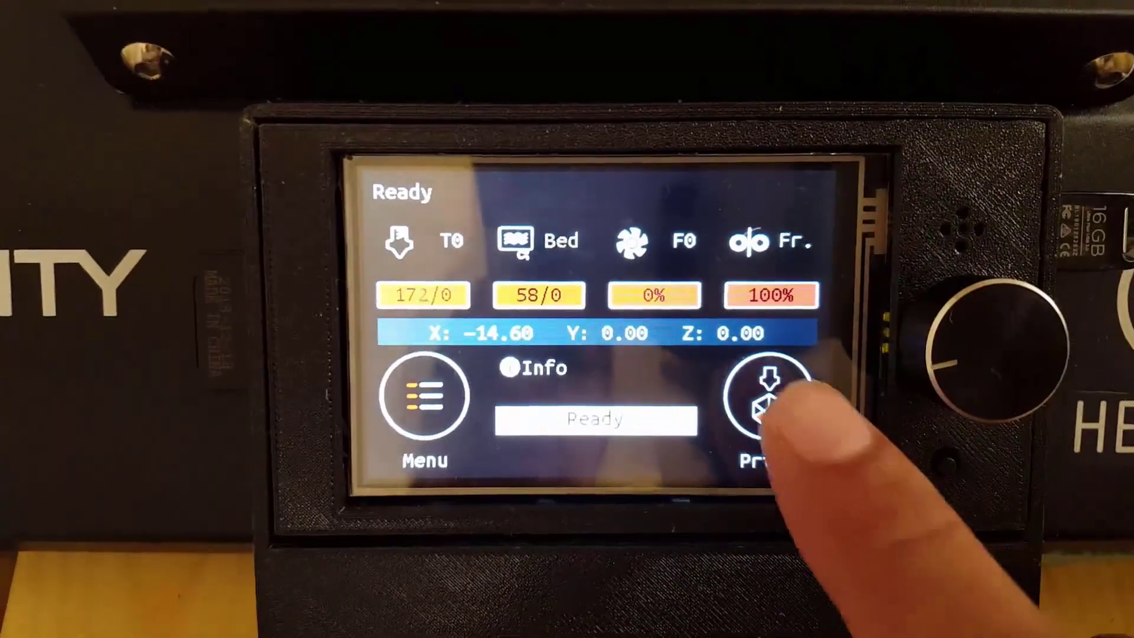
Restart printing CCR10SPRO_3DBenchy (1).gcode from the TFT SD card.
click(749, 381)
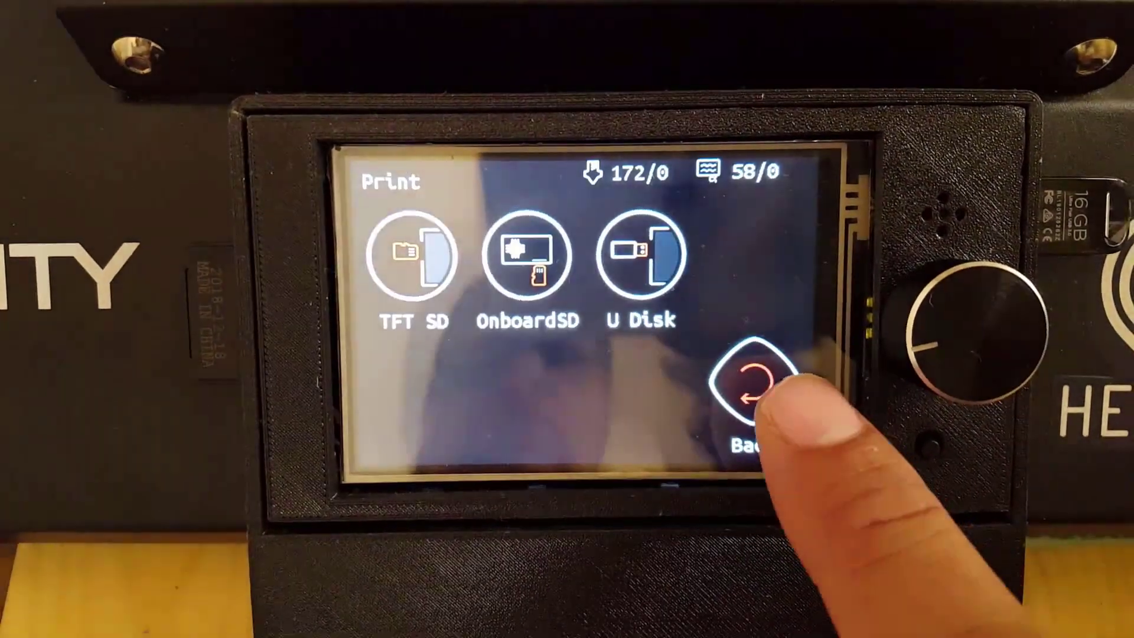
click(414, 257)
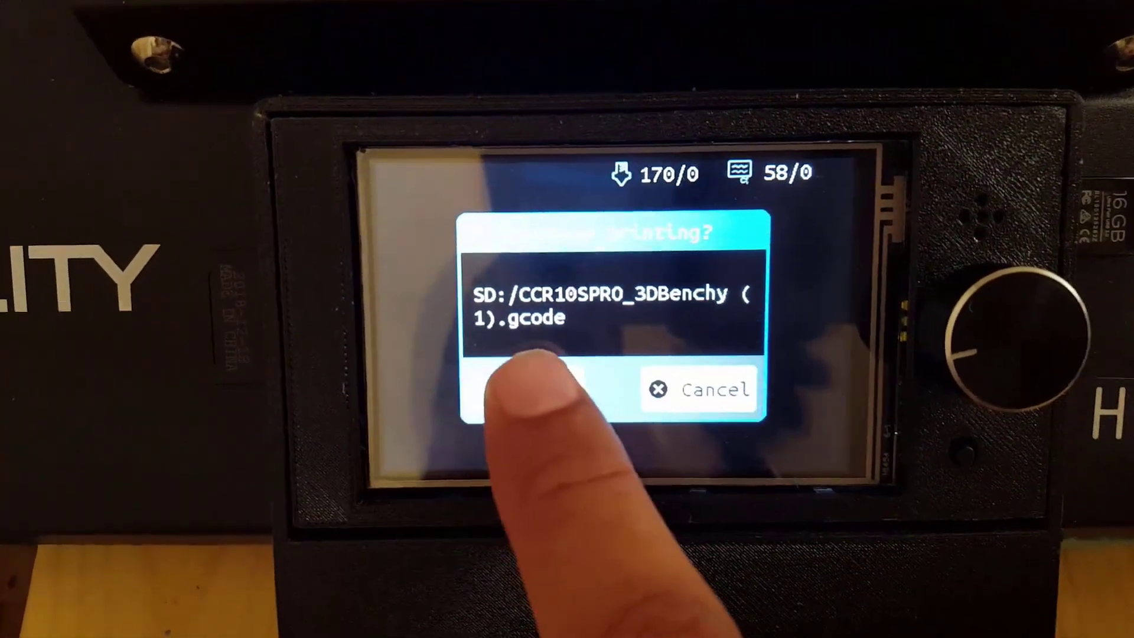
click(529, 378)
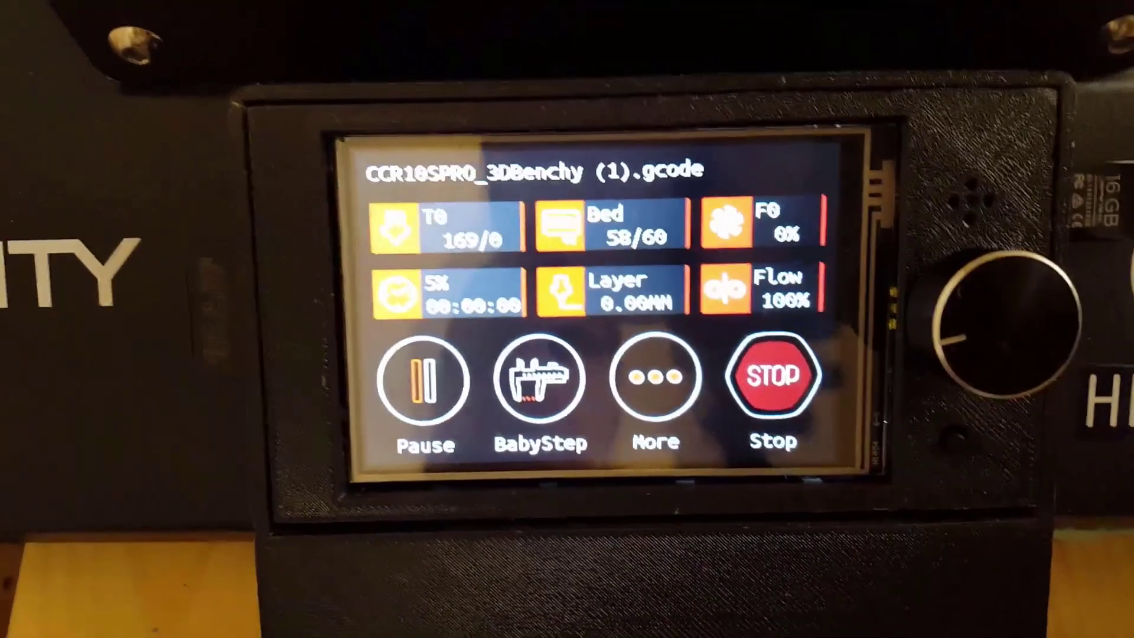